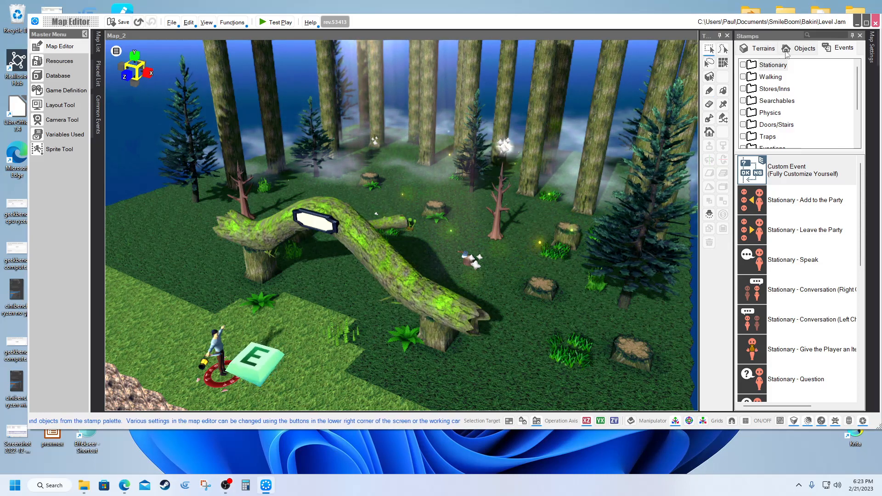
# Show the terrain stamps and examine the player start point and the event block beside it on Map_2.
pyautogui.click(758, 47)
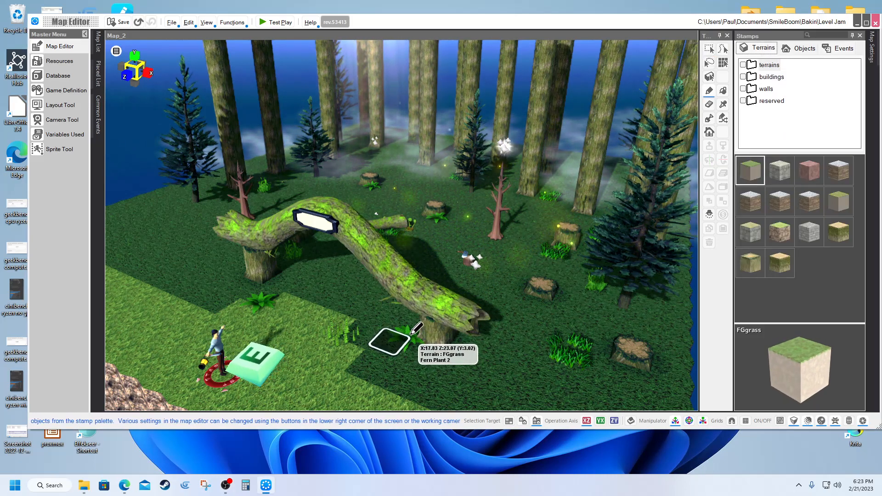
pyautogui.scroll(3, 213, 338)
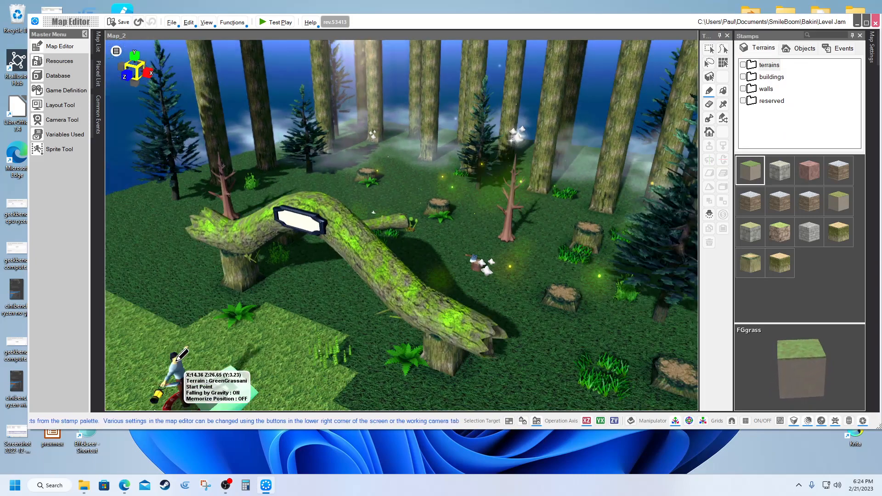
pyautogui.scroll(-3, 177, 361)
pyautogui.moveTo(177, 361); pyautogui.dragTo(197, 306, button='middle')
pyautogui.scroll(3, 294, 316)
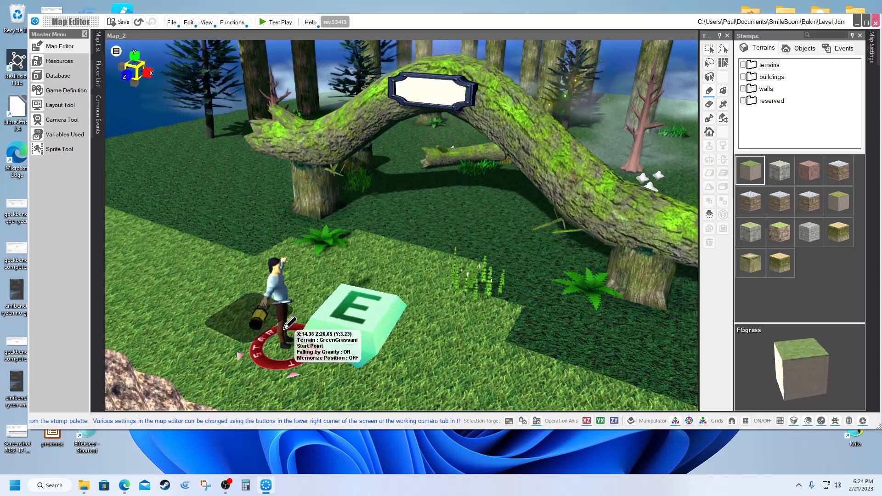
pyautogui.scroll(1, 267, 300)
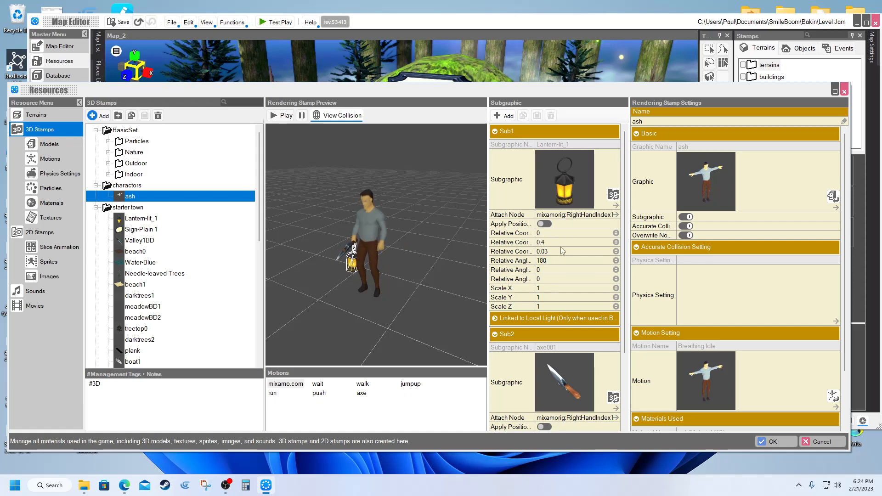
# Review the attach node choices for the lantern subgraphic of the ash stamp and inspect the lantern in the preview.
pyautogui.click(591, 216)
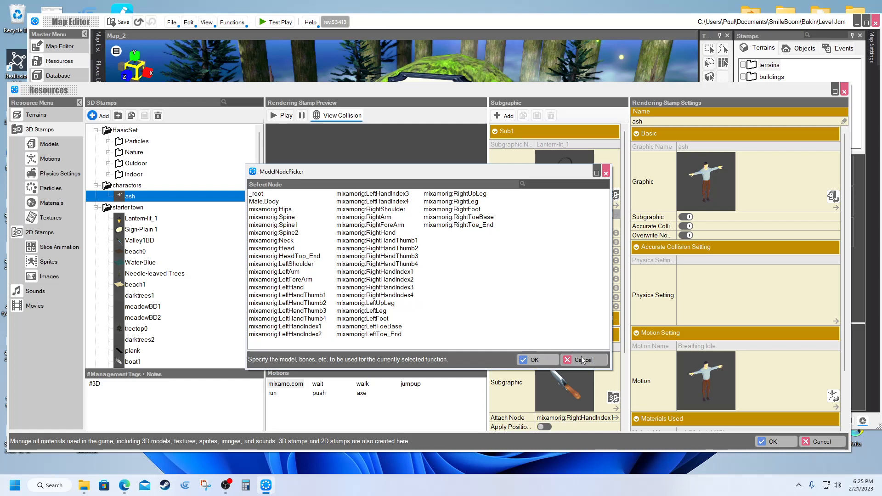
pyautogui.click(535, 360)
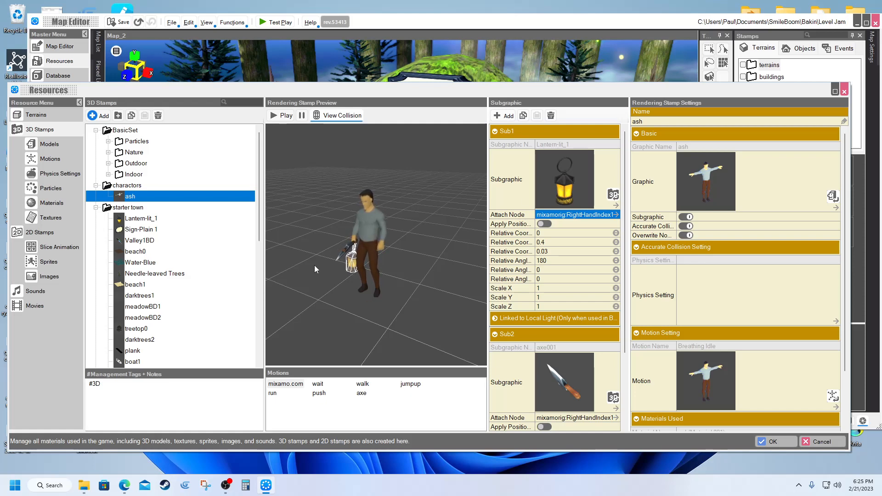
pyautogui.click(359, 263)
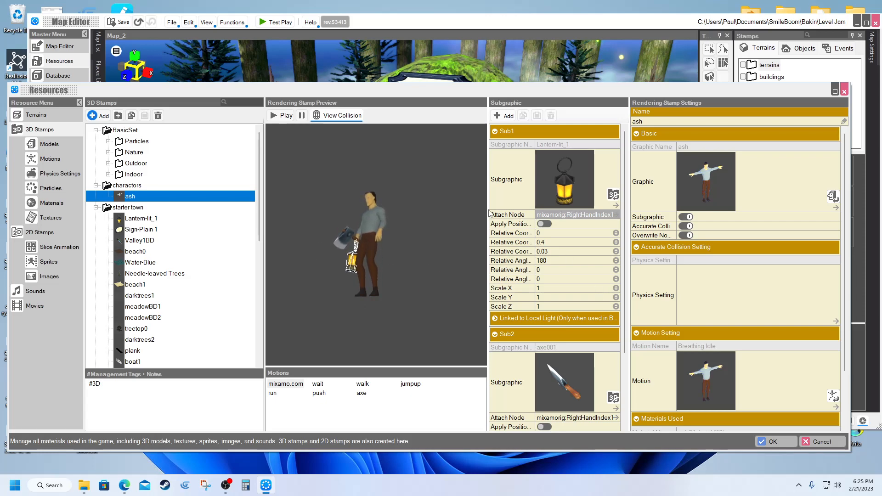
# Enable the Subgraphic option for the Lantern-lit_1 stamp.
pyautogui.click(128, 219)
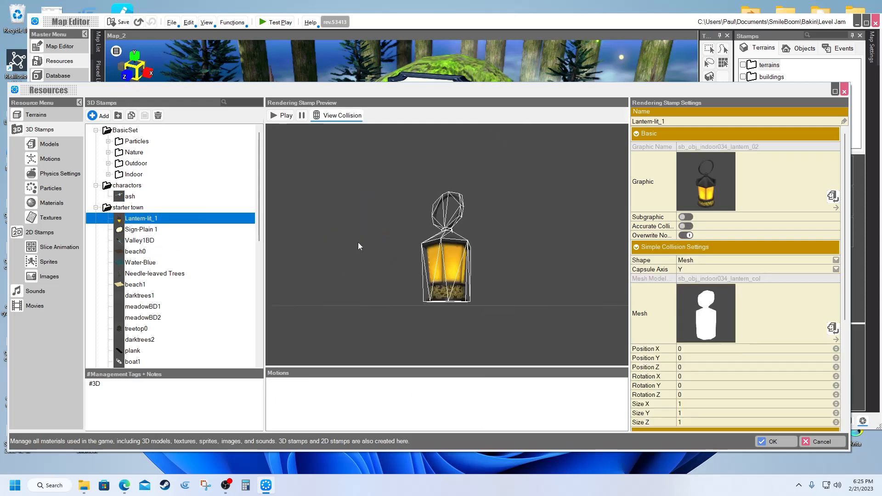
pyautogui.click(683, 218)
pyautogui.click(683, 218)
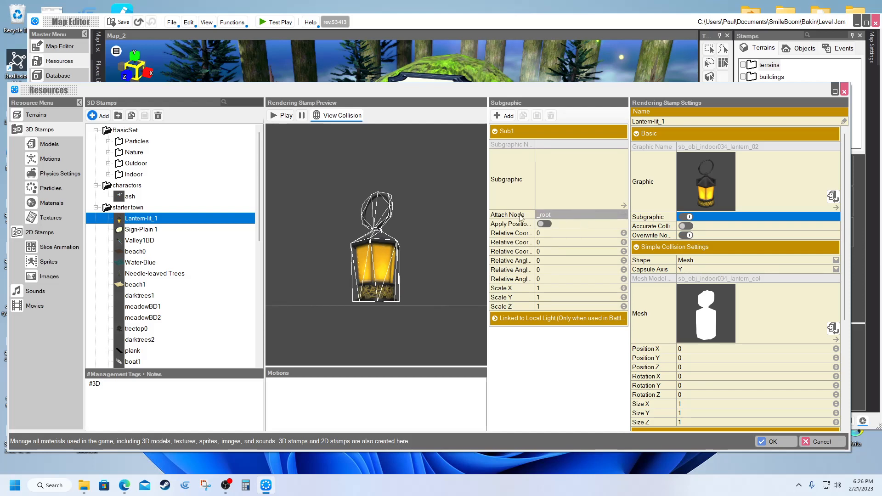
# Assign the Candle Flame particle from the BasicSet Particles folder as the lantern's first subgraphic.
pyautogui.doubleClick(560, 181)
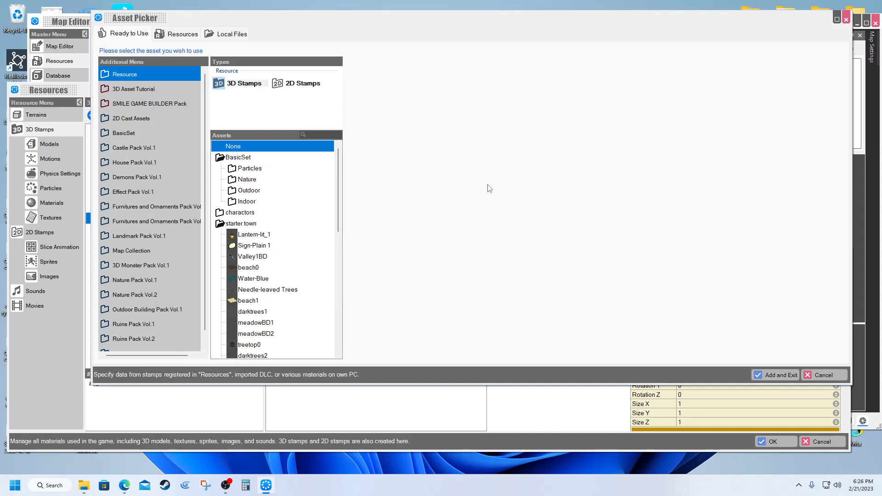
pyautogui.doubleClick(235, 169)
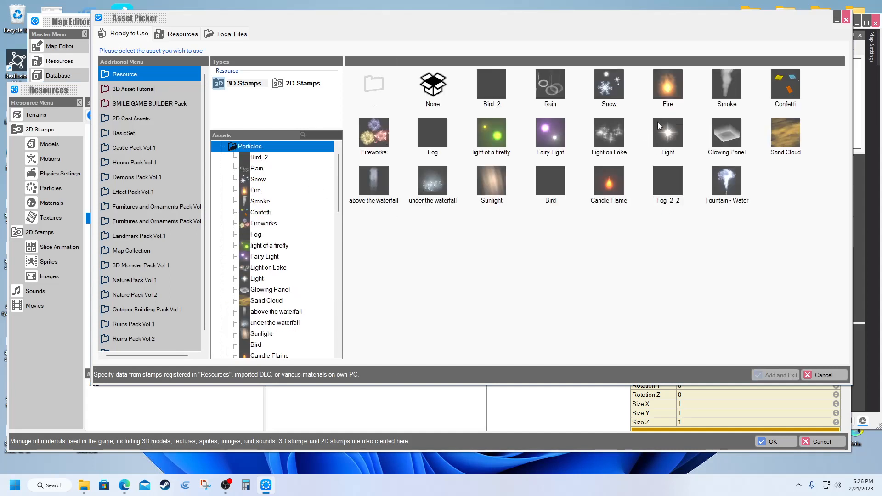
pyautogui.click(668, 86)
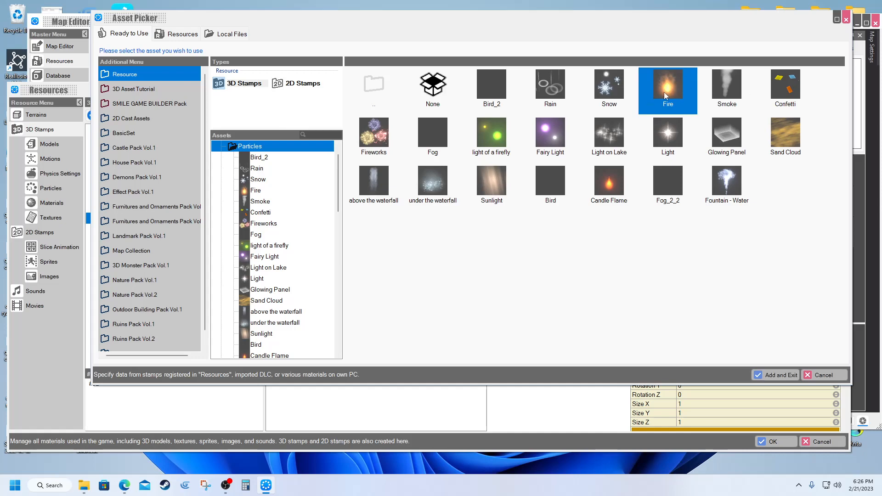
pyautogui.click(606, 172)
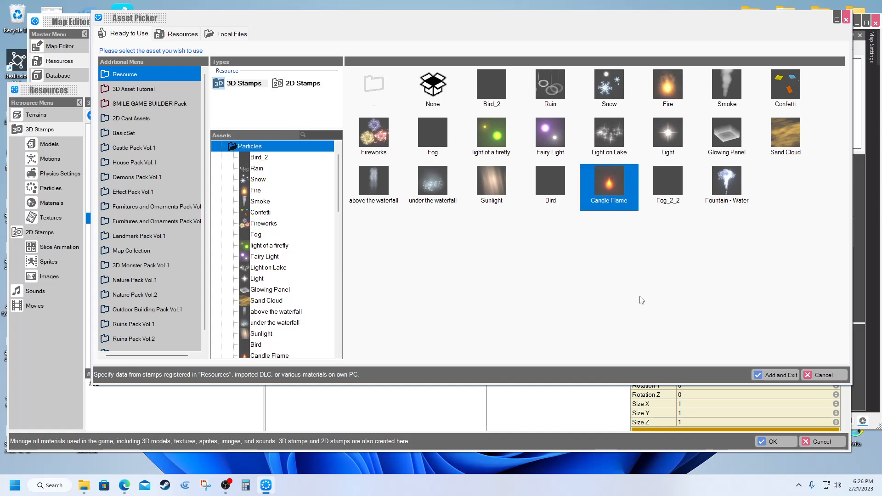
pyautogui.click(776, 374)
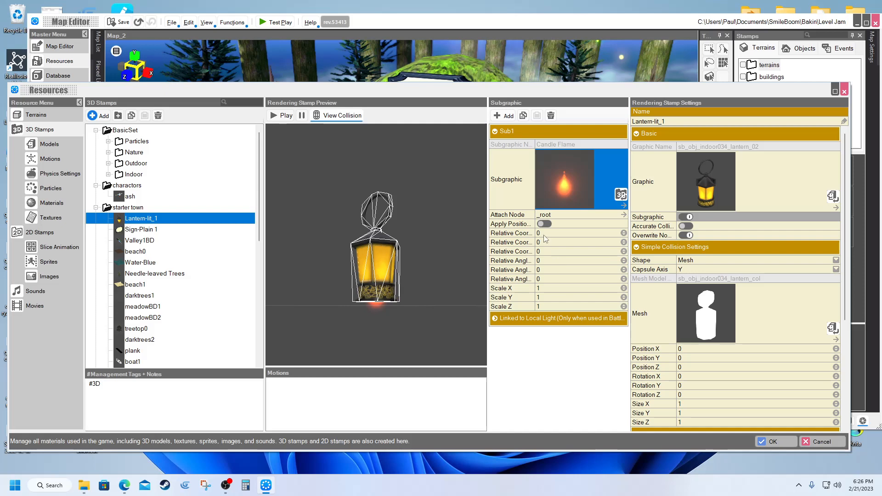
# Try relative Y coordinates of 0.2 and -0.1 for the lantern's Candle Flame subgraphic.
pyautogui.click(624, 238)
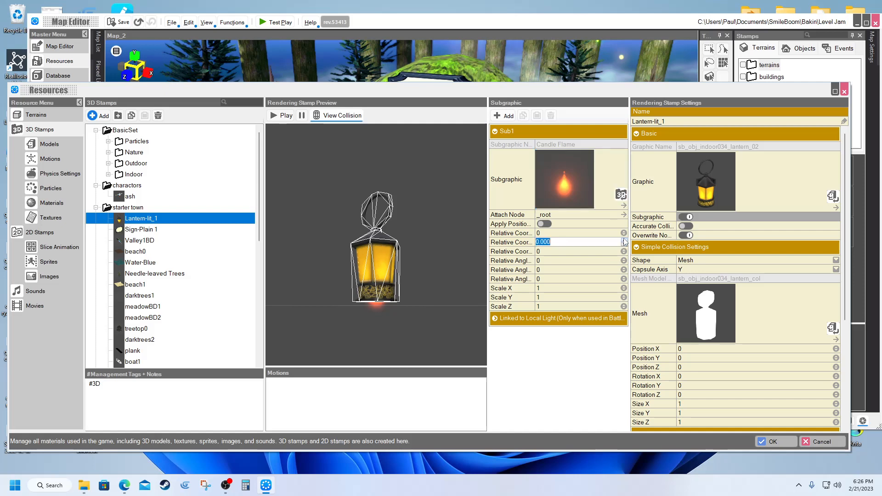
pyautogui.click(624, 239)
pyautogui.moveTo(387, 244); pyautogui.dragTo(471, 246)
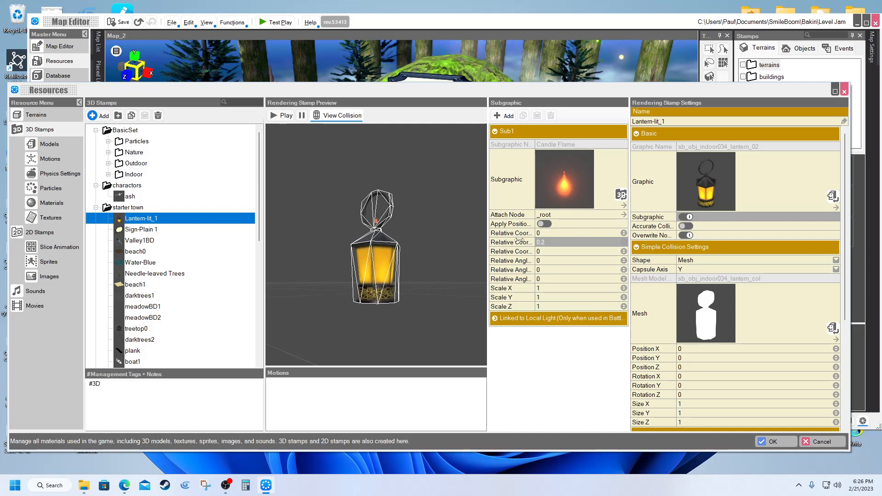
pyautogui.click(625, 247)
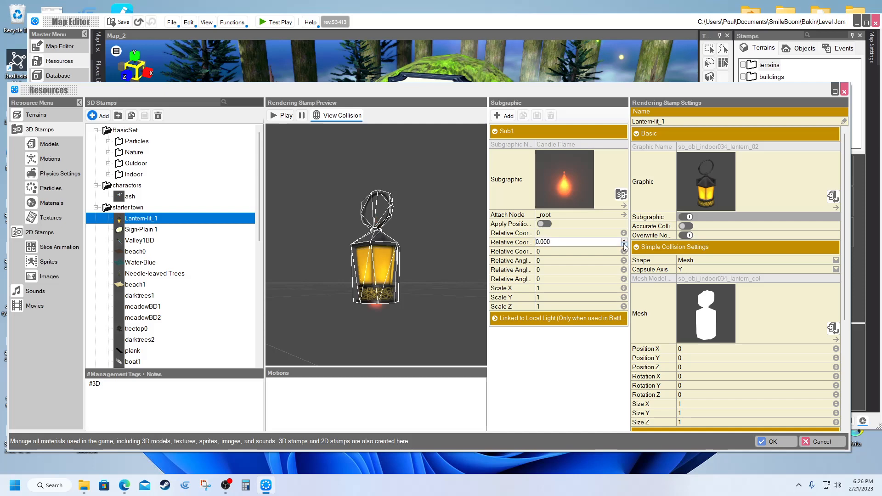
pyautogui.click(625, 247)
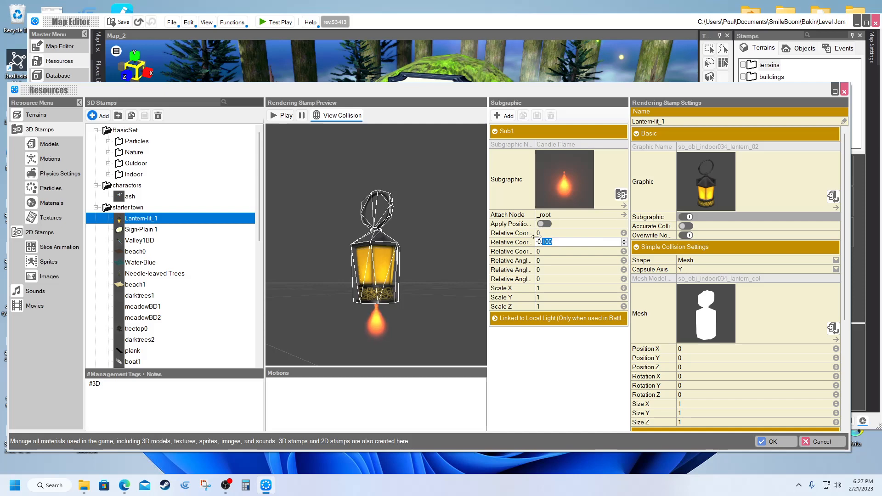
# Try relative Y coordinates of 0.9 and 1 for the Candle Flame subgraphic.
pyautogui.click(559, 242)
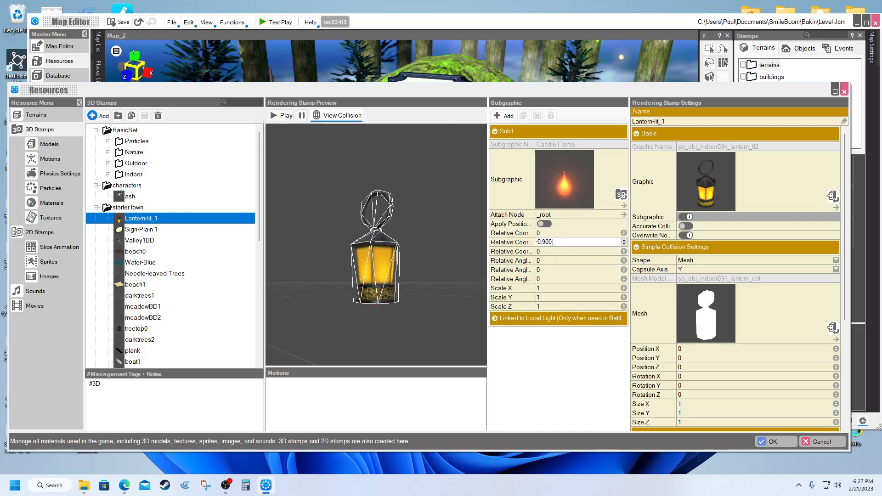
pyautogui.press('BackSpace')
pyautogui.write('0.9')
pyautogui.press('Return')
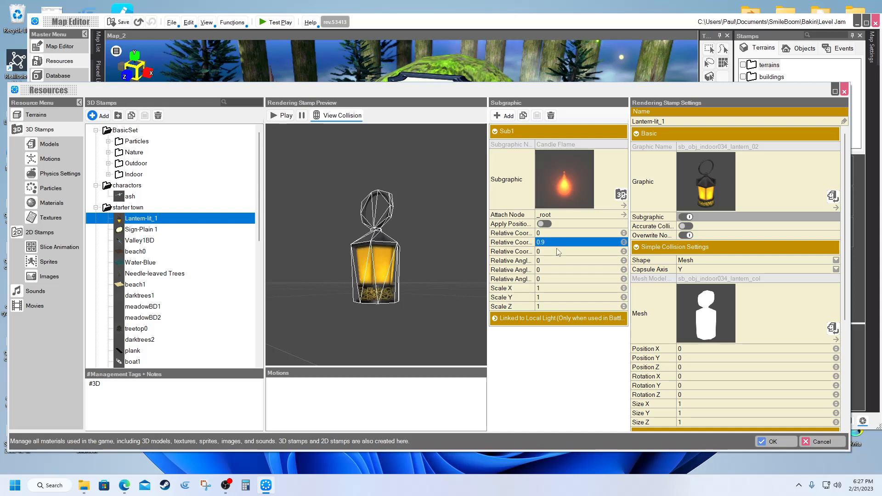
pyautogui.click(549, 244)
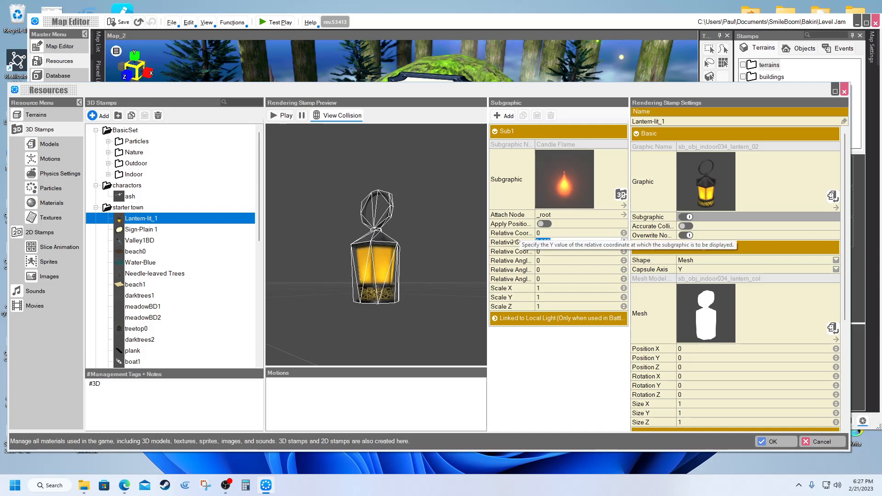
pyautogui.press('Return')
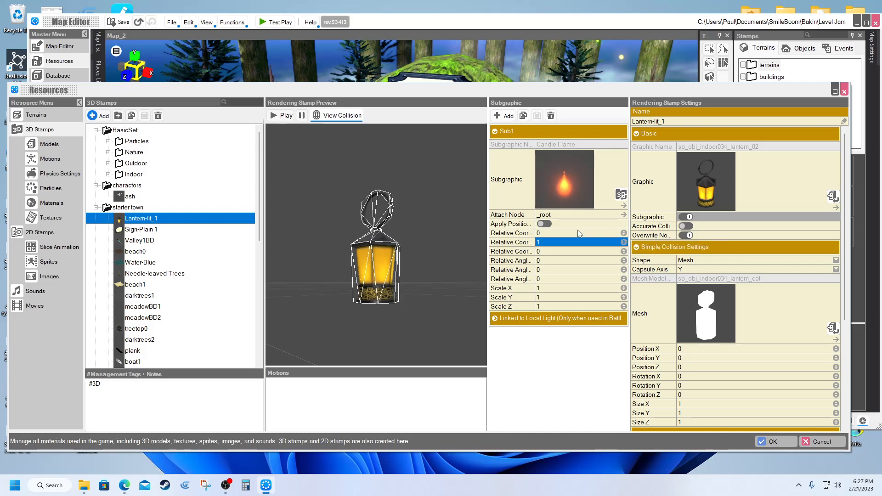
# Reset the Candle Flame subgraphic's relative Y coordinate to 0.
pyautogui.click(570, 244)
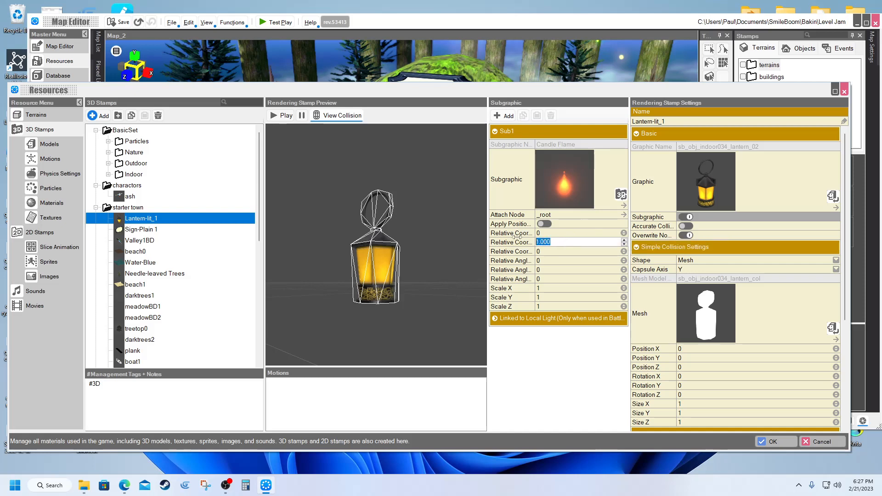
pyautogui.write('0')
pyautogui.press('Return')
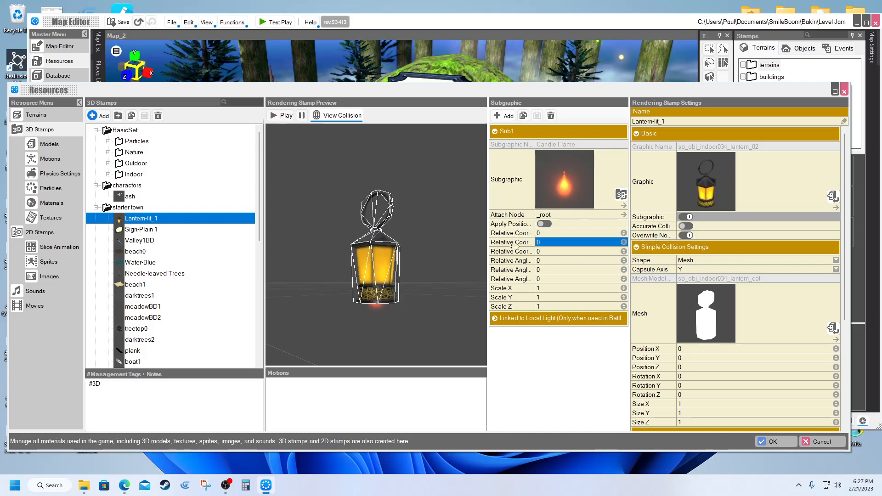
# Set the Candle Flame subgraphic's relative Y coordinate to -0.5 and check the flame's position in the preview.
pyautogui.click(553, 242)
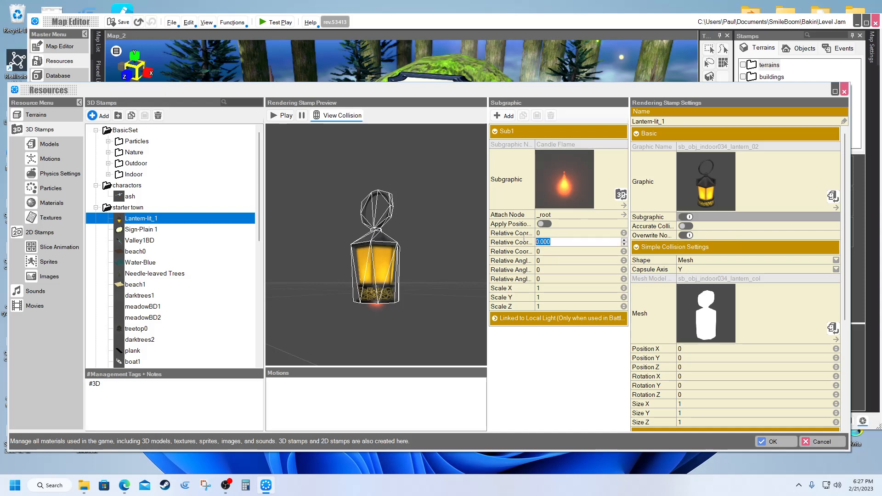
pyautogui.press('BackSpace')
pyautogui.write('-.5')
pyautogui.press('Return')
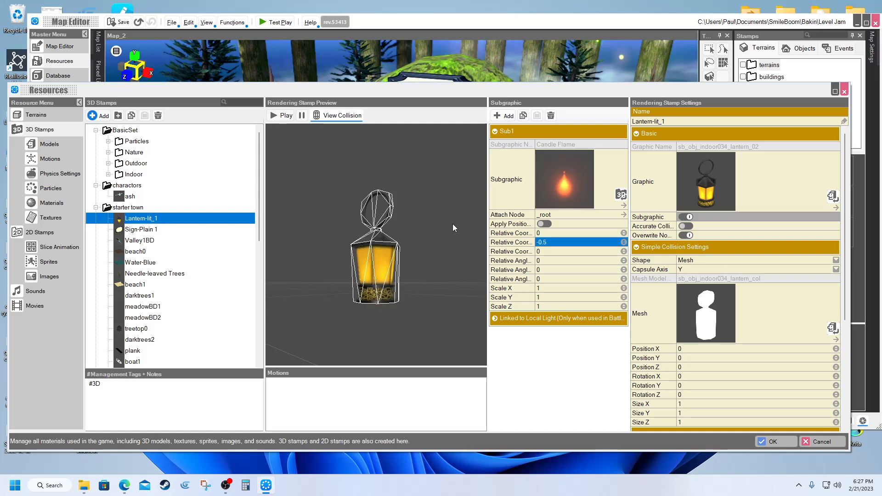
pyautogui.scroll(-3, 397, 263)
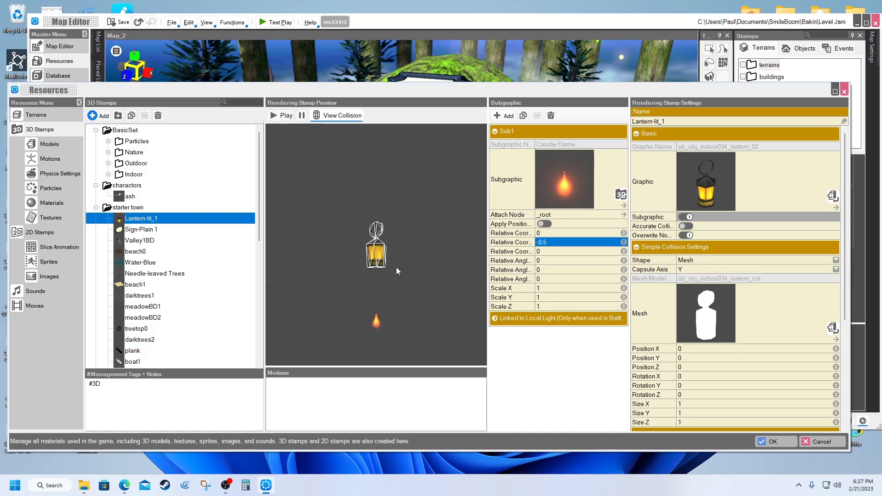
# Set the Candle Flame subgraphic's relative Y coordinate to -0.05, inspect the preview and accept the resource changes.
pyautogui.click(543, 243)
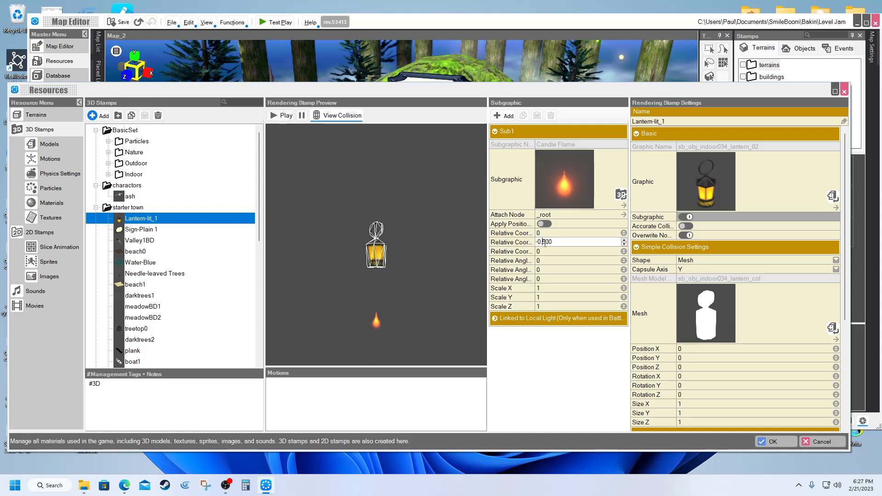
pyautogui.write('0')
pyautogui.press('Return')
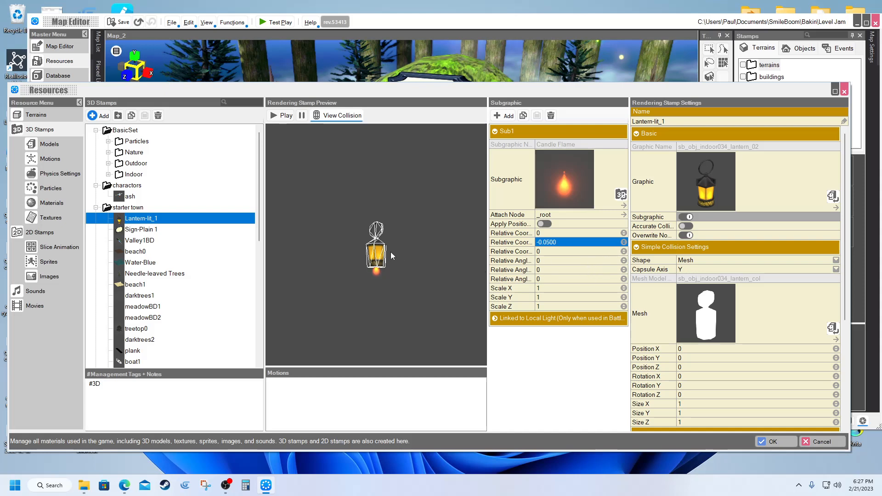
pyautogui.click(775, 441)
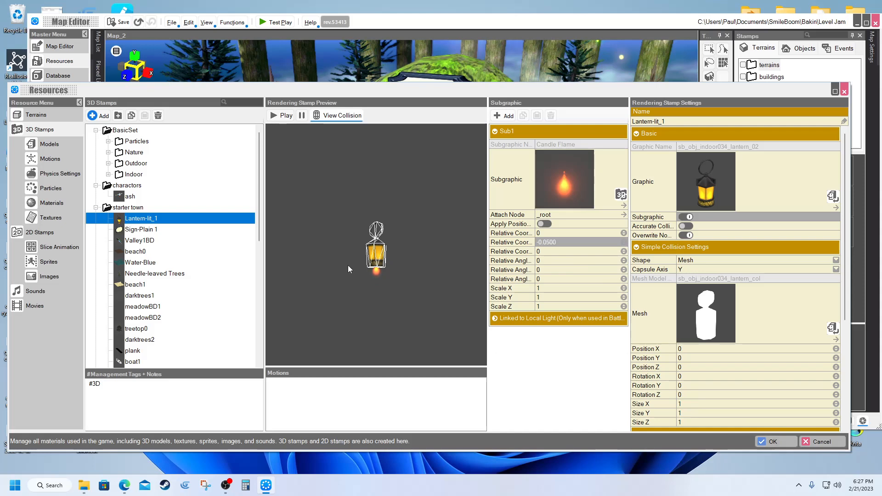
pyautogui.moveTo(348, 266); pyautogui.dragTo(354, 288)
pyautogui.click(770, 443)
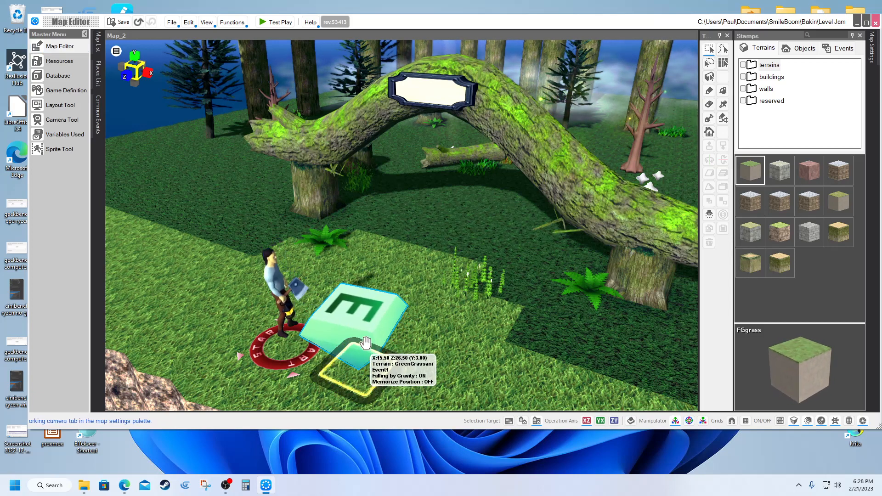
# Open Event1 beside the start point and review its command script in both text and panel form.
pyautogui.click(365, 309)
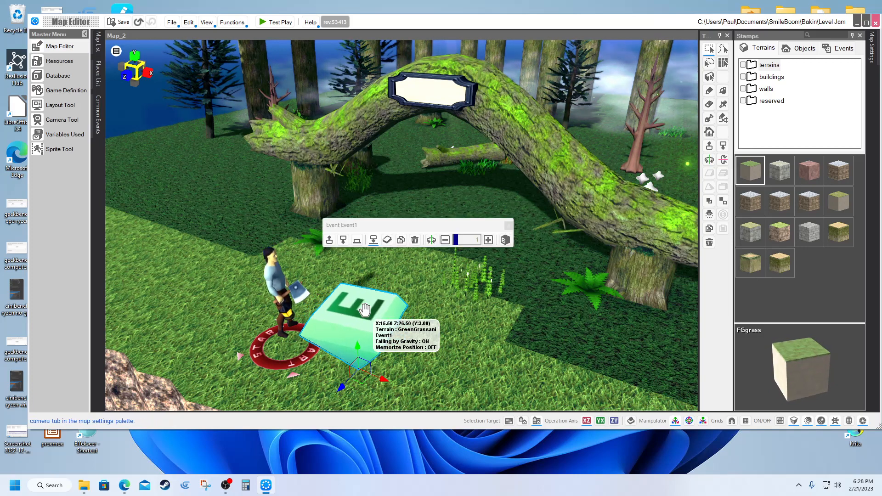
pyautogui.doubleClick(360, 314)
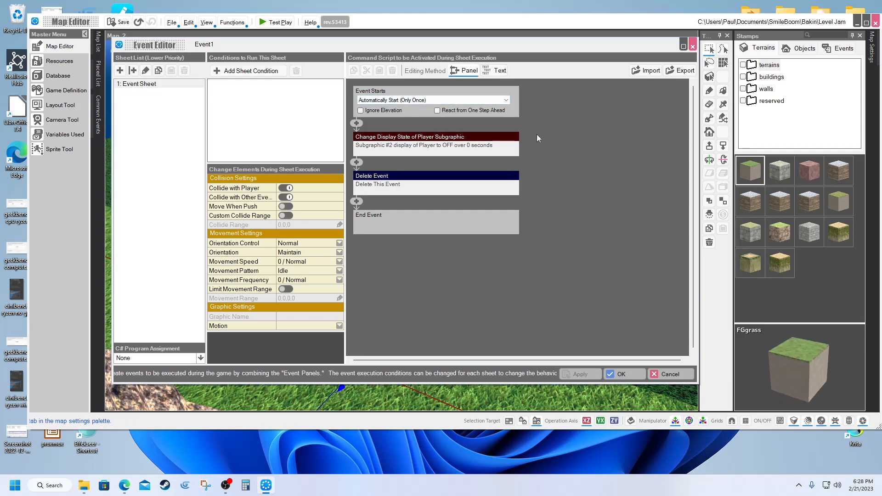
pyautogui.click(502, 72)
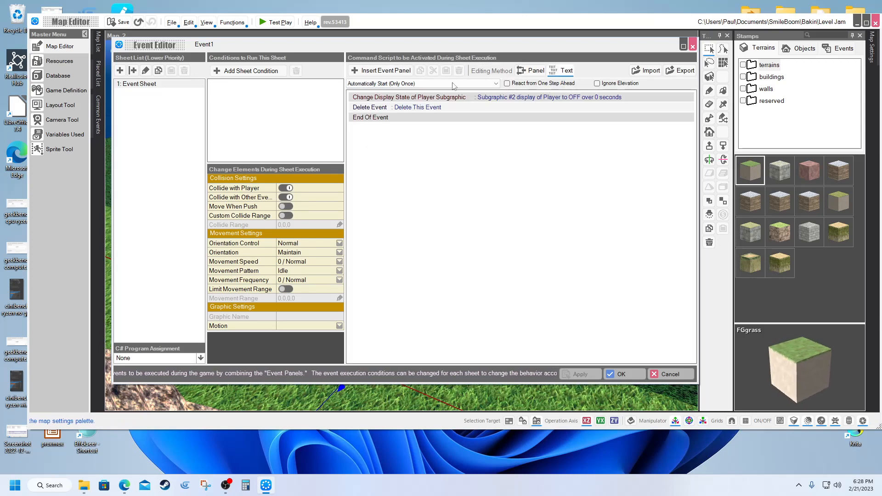
pyautogui.click(531, 72)
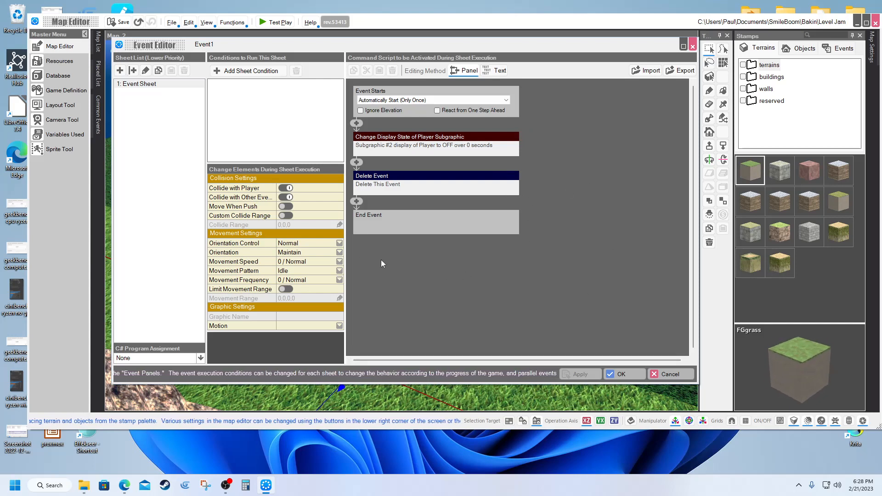
# Return Event1's command script to text form and accept the event.
pyautogui.click(500, 71)
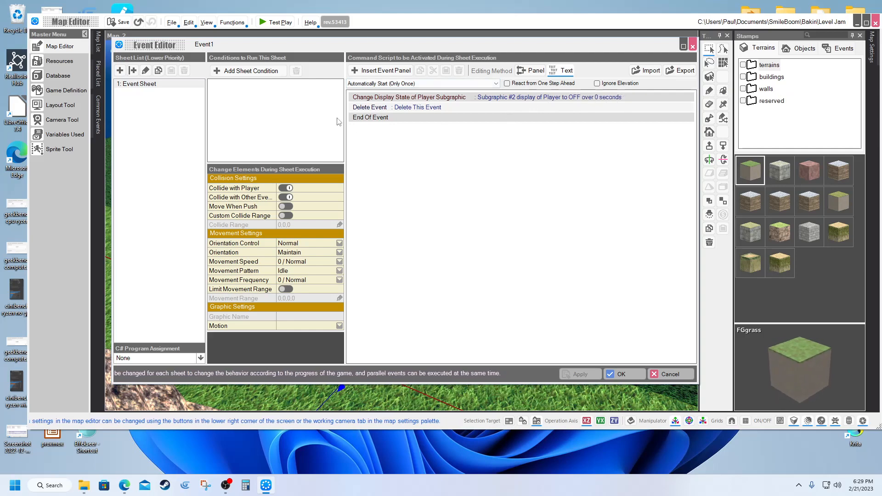
pyautogui.click(621, 374)
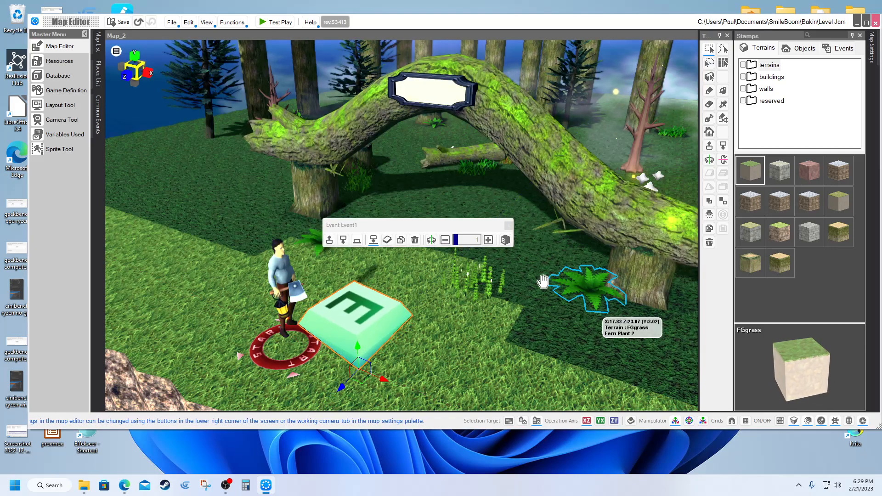
pyautogui.click(473, 241)
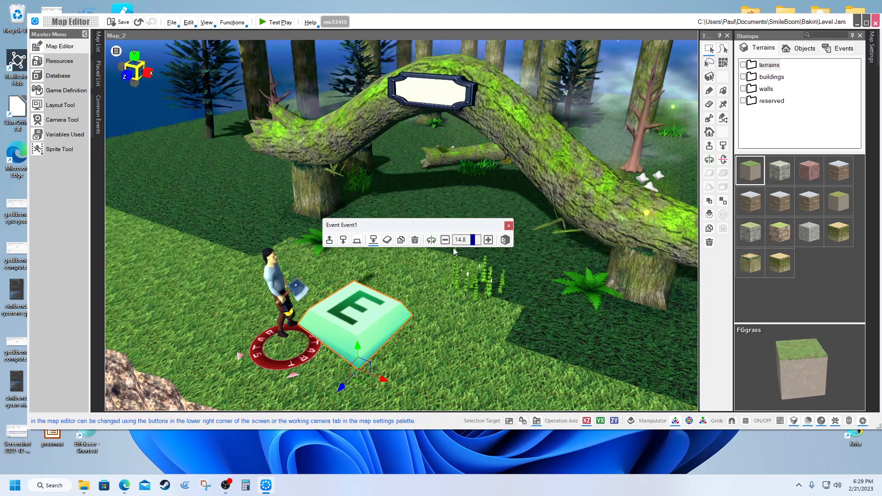
# Open the axe001 event at the small log, review its command script and close it without changes.
pyautogui.moveTo(477, 264); pyautogui.dragTo(452, 309, button='middle')
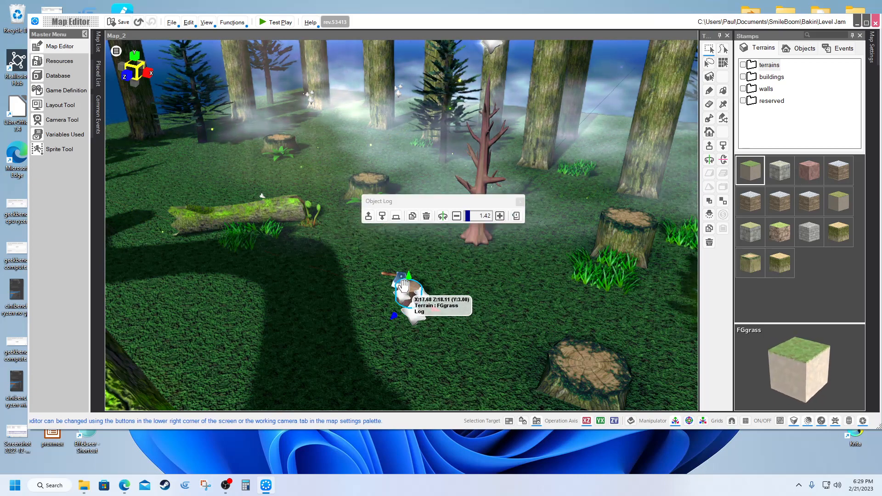
pyautogui.doubleClick(403, 286)
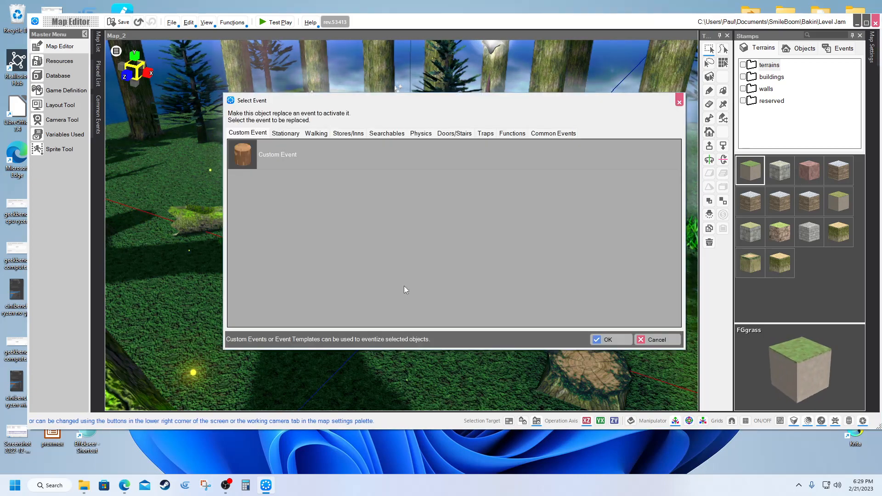
pyautogui.click(656, 339)
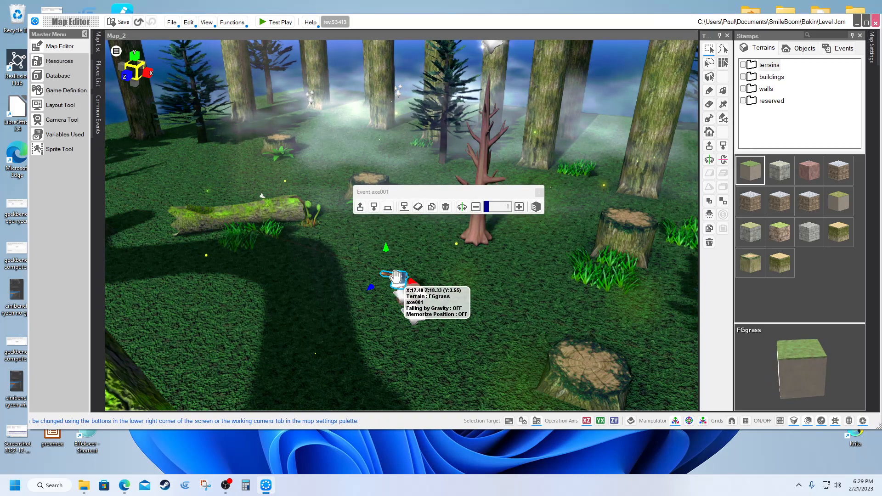
pyautogui.doubleClick(396, 278)
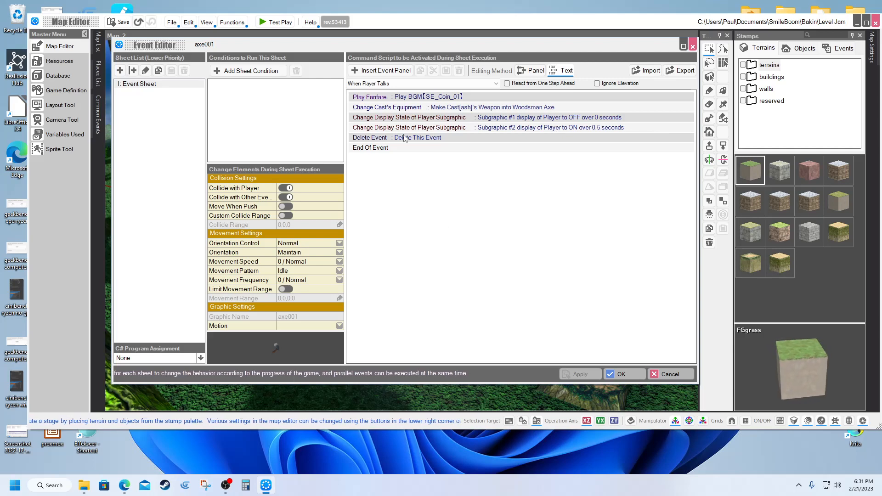
pyautogui.click(668, 374)
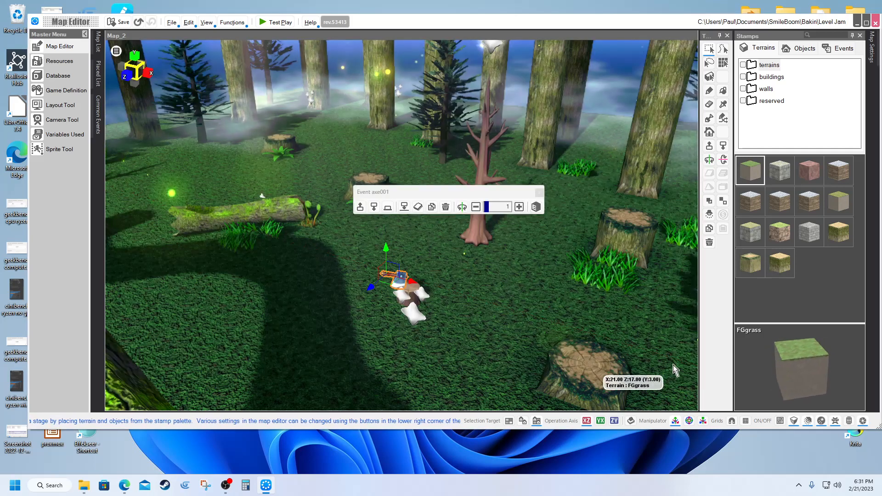
# Start a test play, begin a new game and turn the camera to show the lantern from the player's side.
pyautogui.click(278, 23)
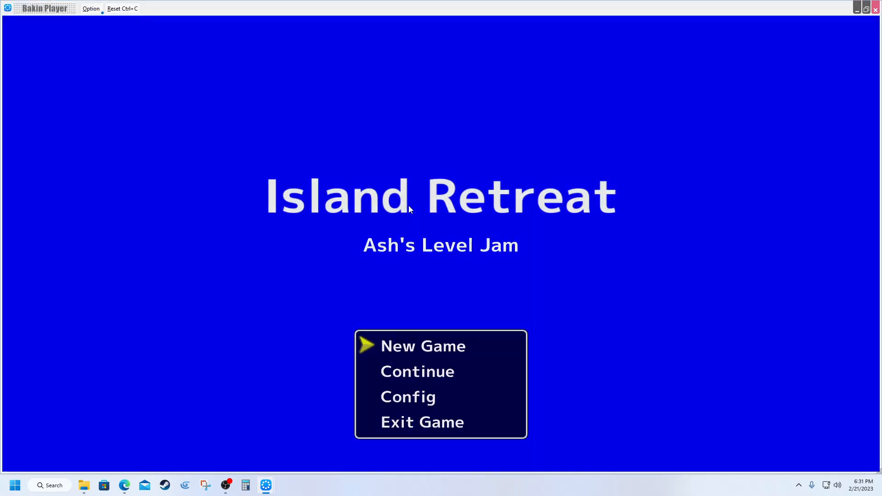
pyautogui.press('Return')
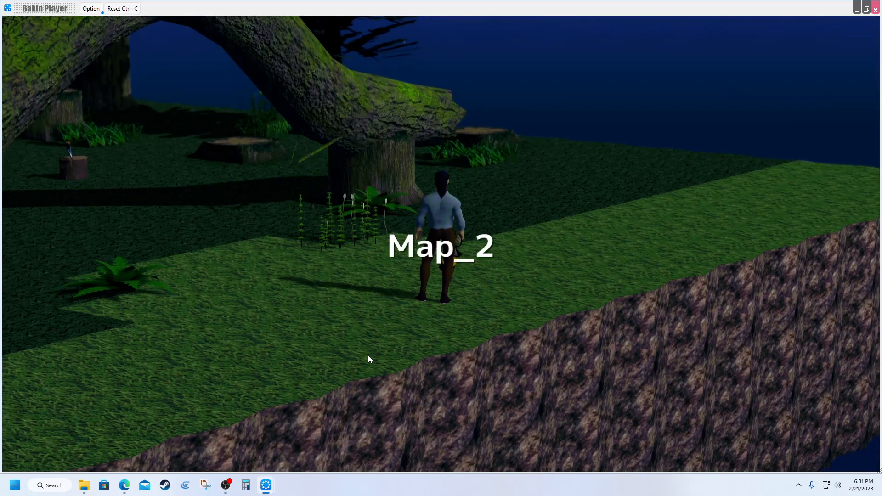
pyautogui.moveTo(412, 326); pyautogui.dragTo(387, 319, button='right')
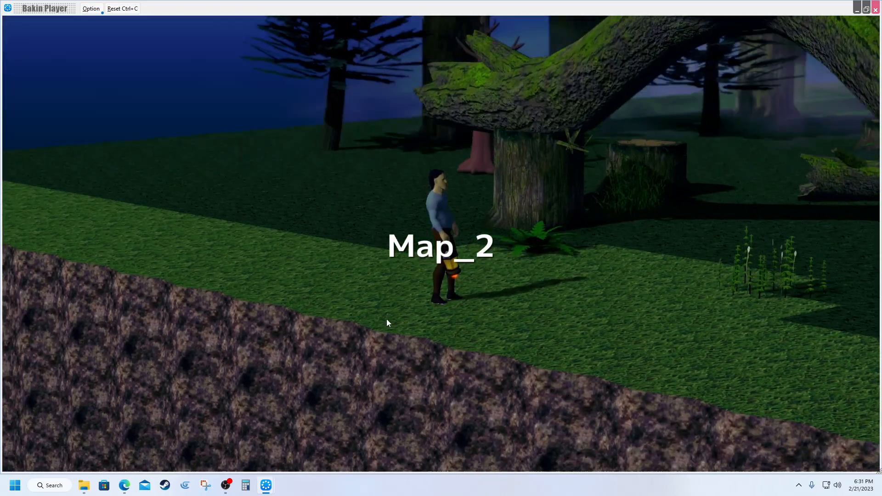
# Walk the player past the mossy arch in several directions to examine the carried lantern and its flame.
pyautogui.press('w')
pyautogui.press('d')
pyautogui.press('w')
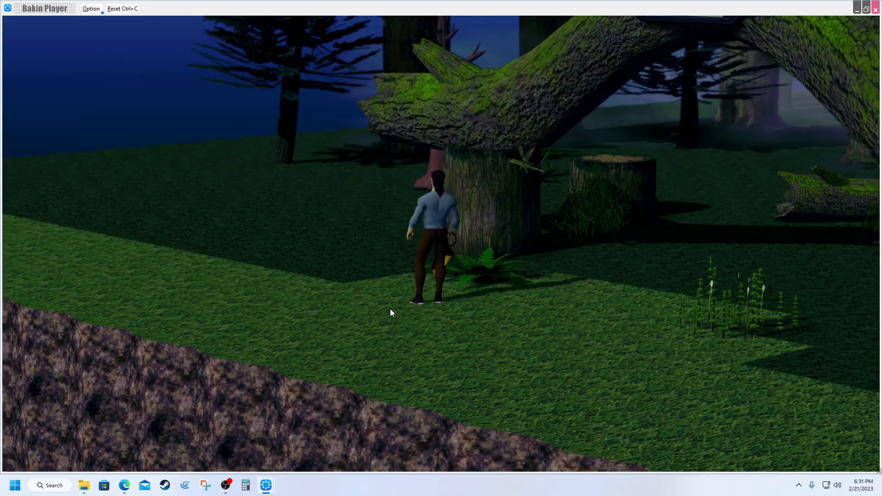
pyautogui.press('a')
pyautogui.press('w')
pyautogui.press('w')
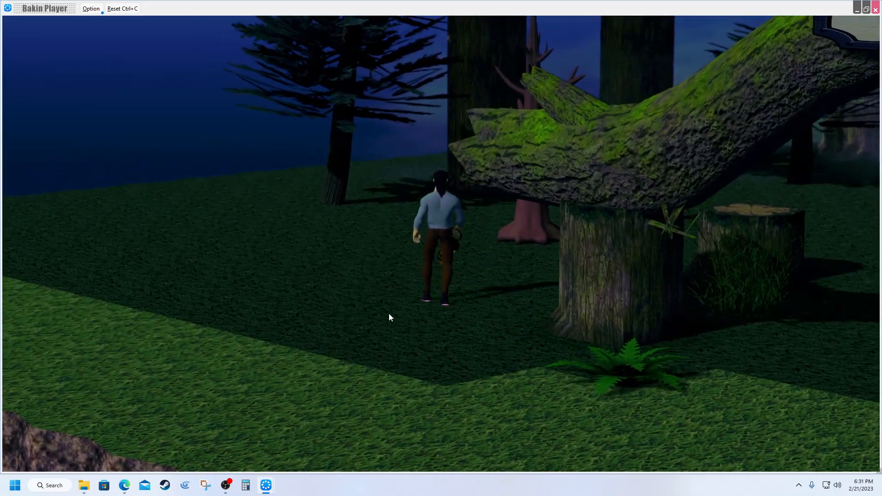
pyautogui.press('d')
pyautogui.press('a')
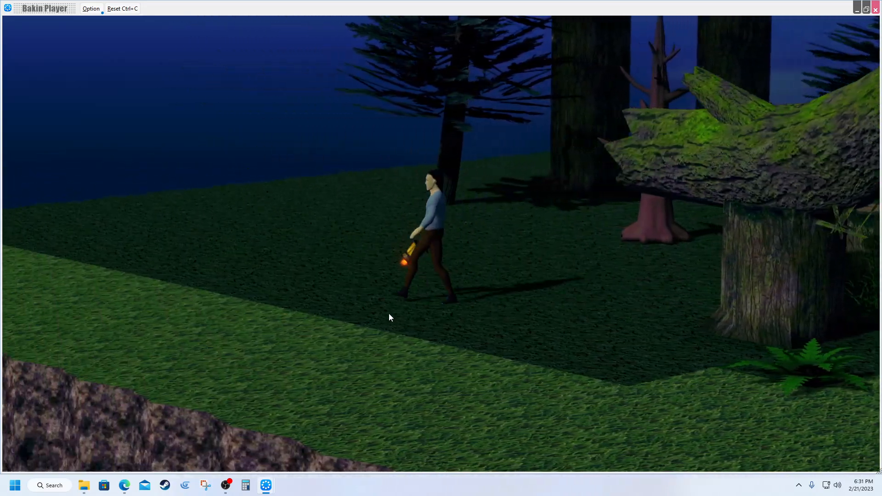
pyautogui.press('d')
pyautogui.press('s')
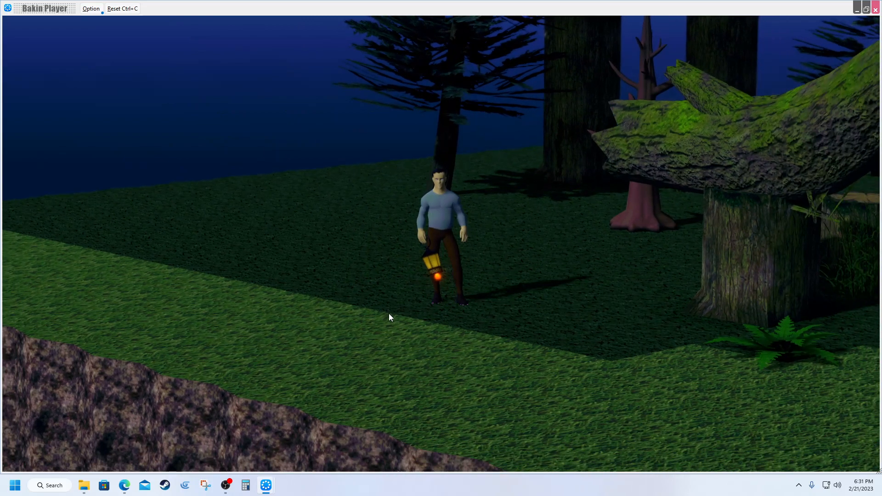
# Walk the player back to the fern and turn back and forth to inspect the flame's position on the lantern.
pyautogui.press('s')
pyautogui.press('d')
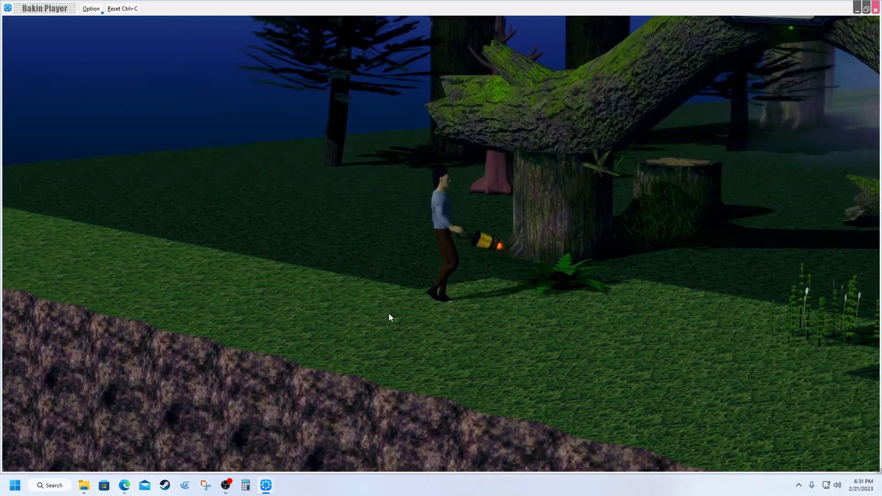
pyautogui.press('a')
pyautogui.press('d')
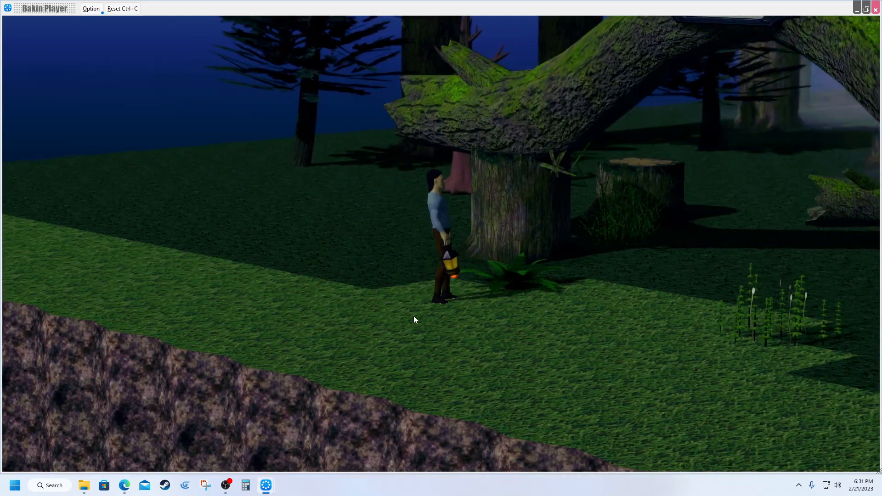
pyautogui.press('a')
pyautogui.press('d')
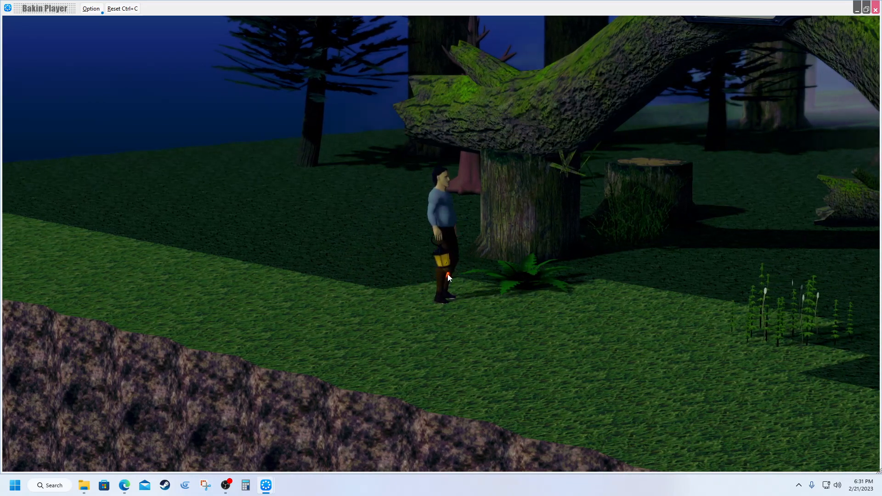
pyautogui.moveTo(448, 275); pyautogui.dragTo(457, 291, button='right')
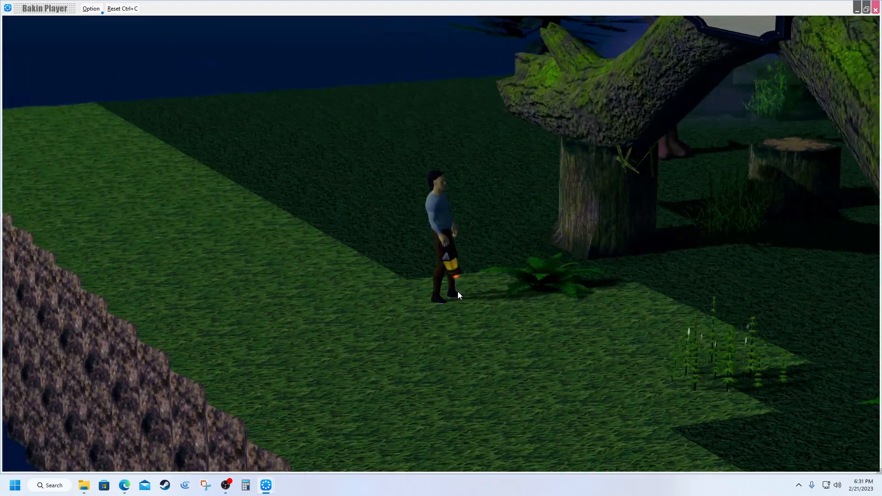
# Make the player jump, rotate the camera and check that the lantern follows the character.
pyautogui.press('space')
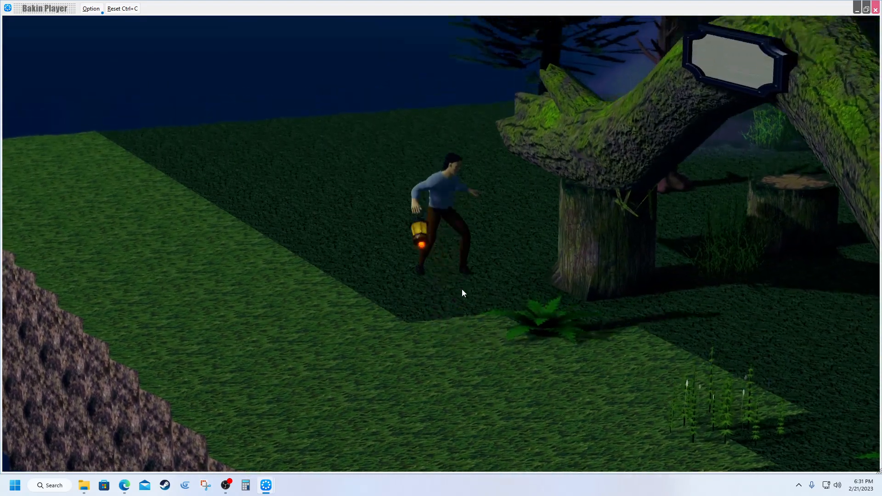
pyautogui.moveTo(462, 289); pyautogui.dragTo(531, 309, button='right')
pyautogui.press('d')
pyautogui.press('s')
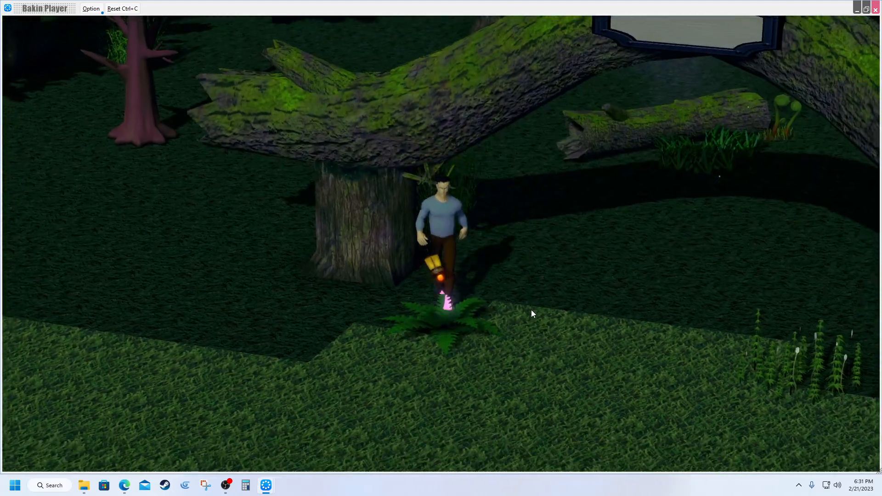
# Move the player in front of the arch, read the Wood cutters Glen sign message and dismiss it.
pyautogui.press('d')
pyautogui.press('w')
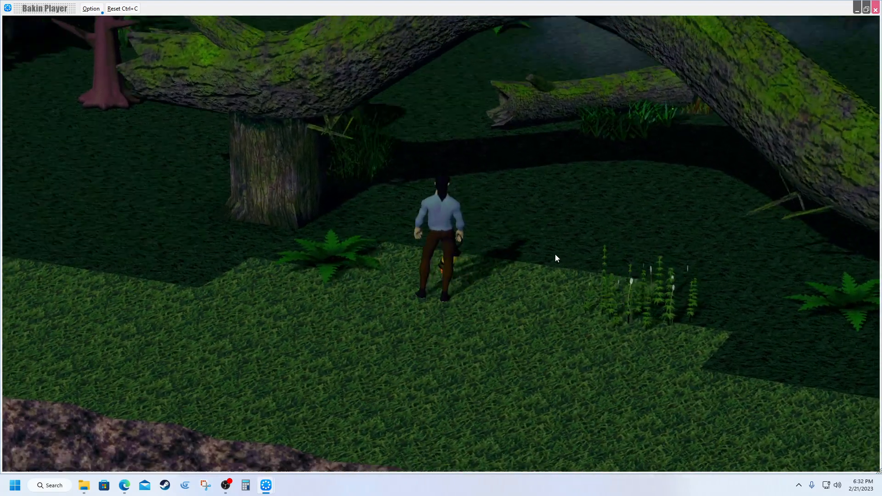
pyautogui.moveTo(554, 254); pyautogui.dragTo(555, 262, button='right')
pyautogui.press('Return')
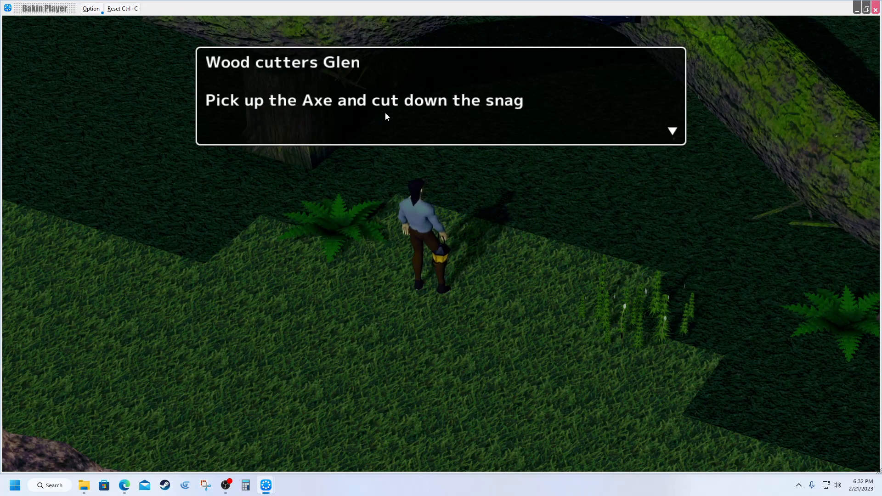
pyautogui.press('Return')
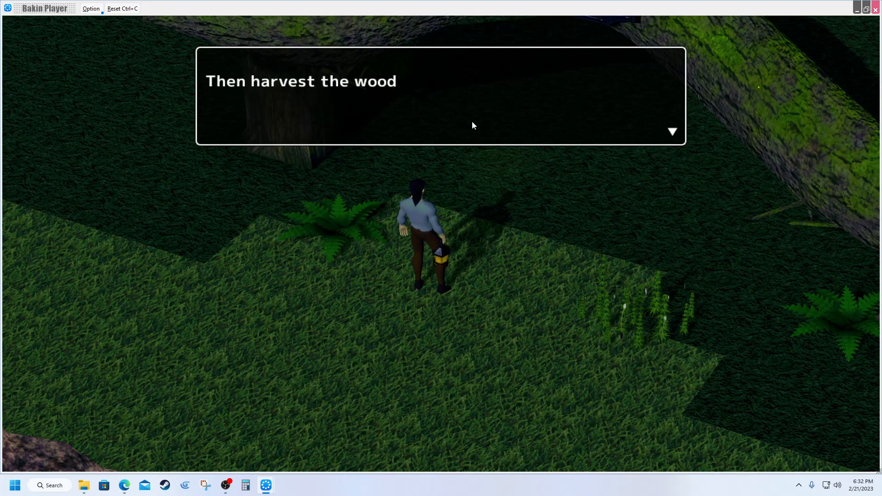
pyautogui.press('Return')
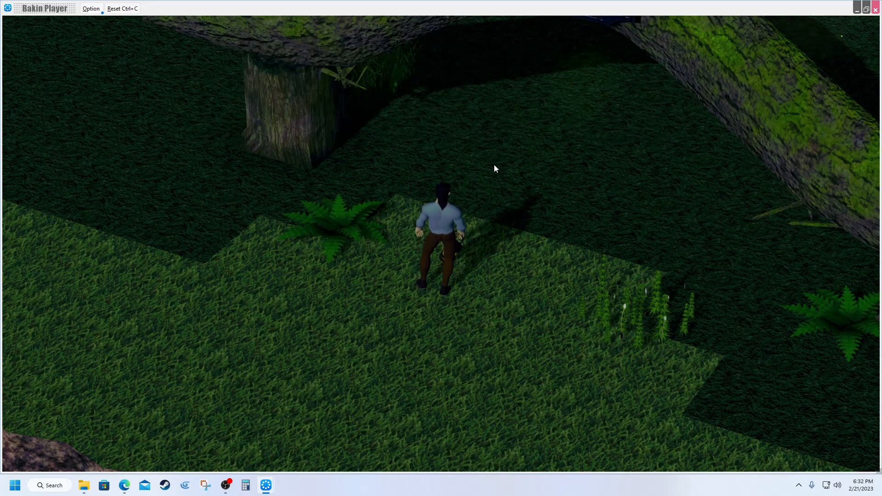
# Walk the player through the arch to the small log and pick up the axe to test the subgraphic switch.
pyautogui.moveTo(494, 164)
pyautogui.mouseDown(button='right')
pyautogui.moveTo(484, 168)
pyautogui.moveTo(495, 163)
pyautogui.mouseUp(button='right')
pyautogui.press('d')
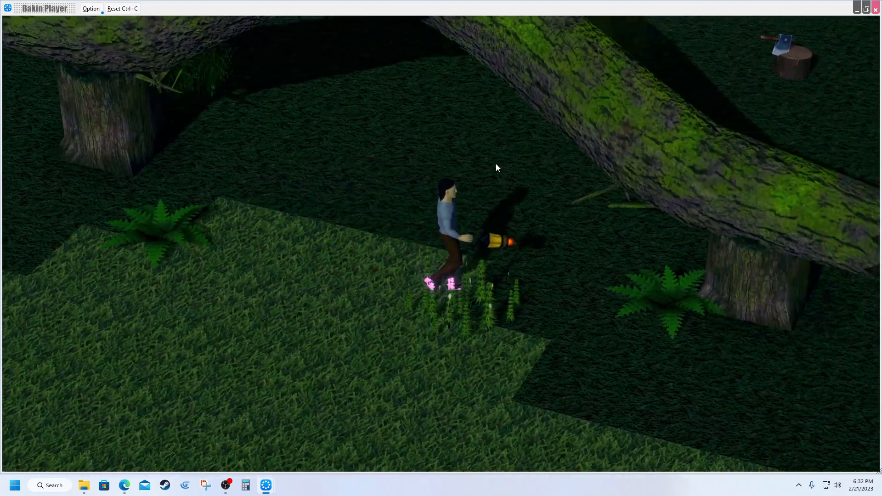
pyautogui.press('w')
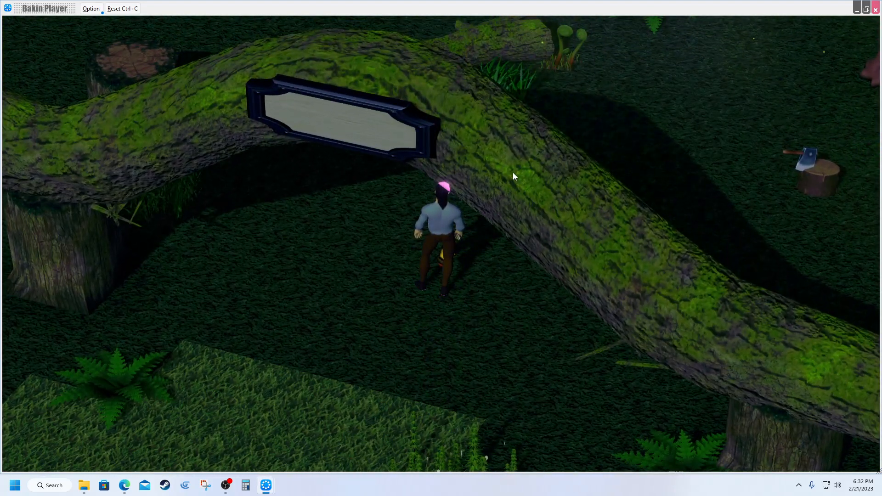
pyautogui.press('d')
pyautogui.press('w')
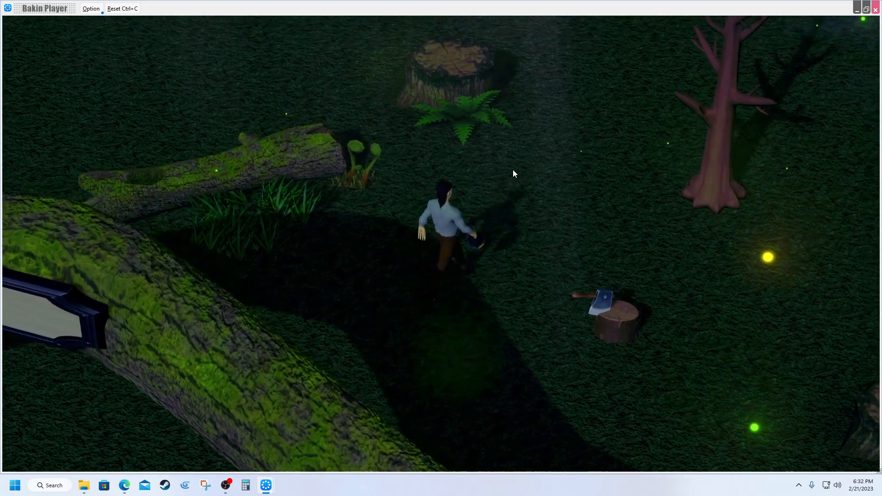
pyautogui.press('d')
pyautogui.moveTo(513, 169); pyautogui.dragTo(508, 164, button='right')
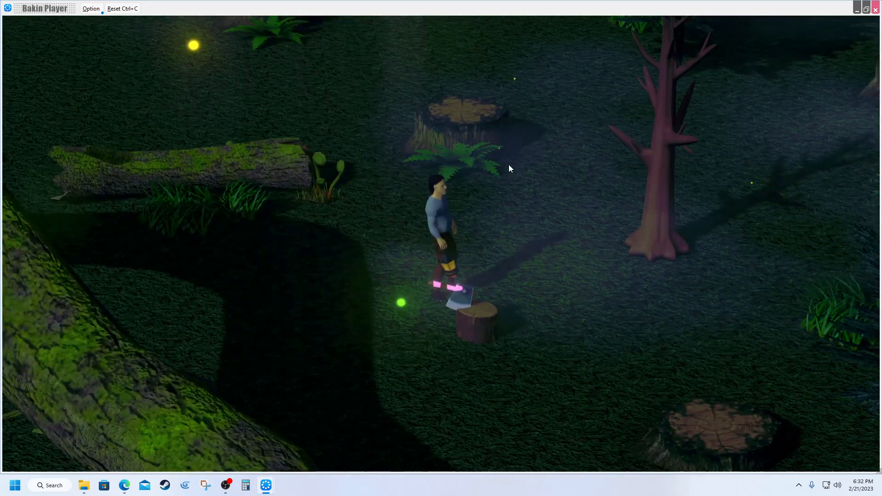
pyautogui.press('d')
pyautogui.press('a')
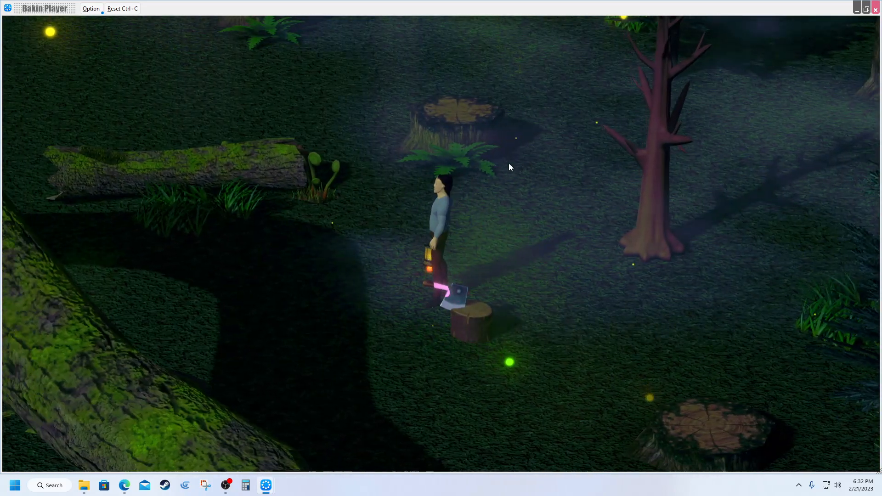
pyautogui.press('s')
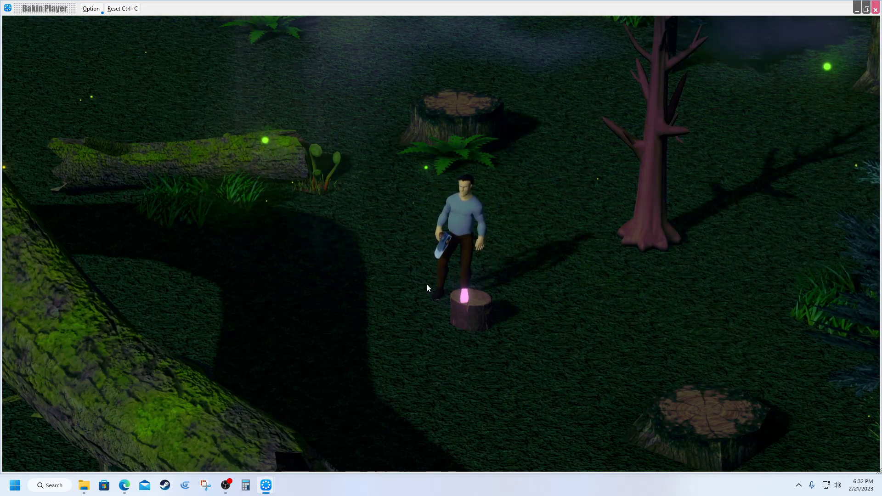
# Walk the player around the small log in different directions to examine the axe held in the hand.
pyautogui.press('Right')
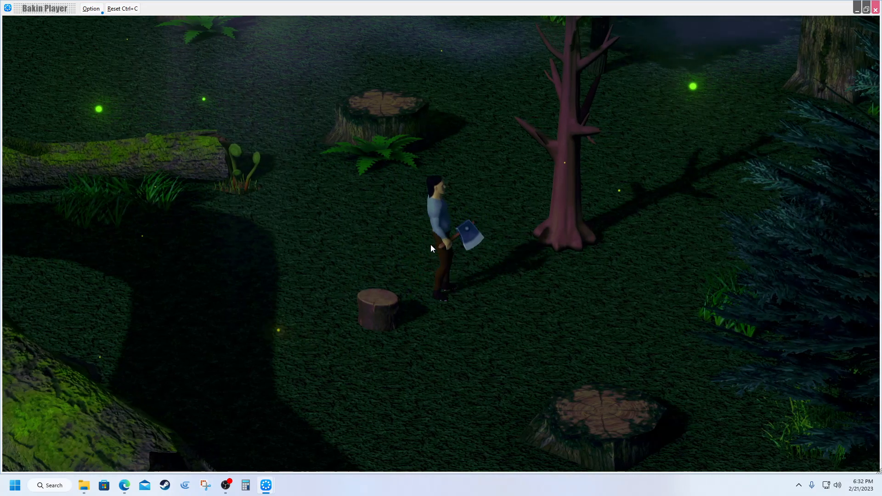
pyautogui.press('Left')
pyautogui.press('Right')
pyautogui.press('Up')
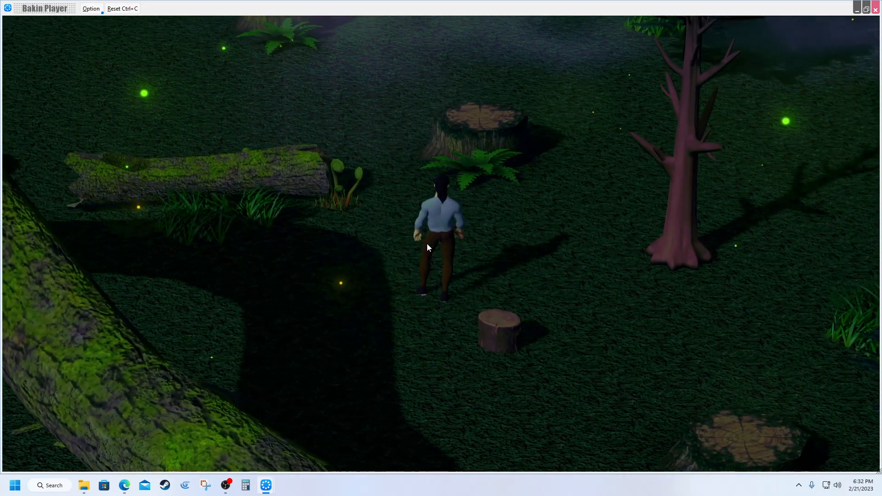
pyautogui.press('Down')
pyautogui.press('Right')
pyautogui.press('Up')
pyautogui.press('Right')
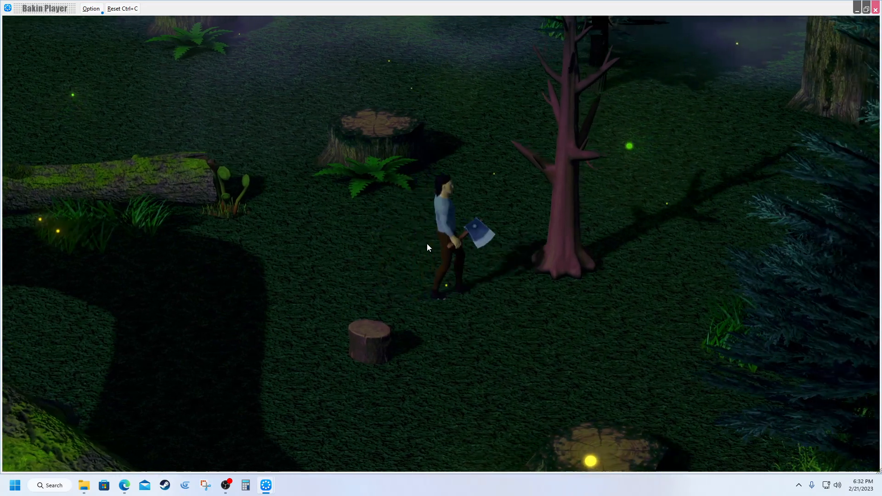
pyautogui.press('Left')
pyautogui.press('Right')
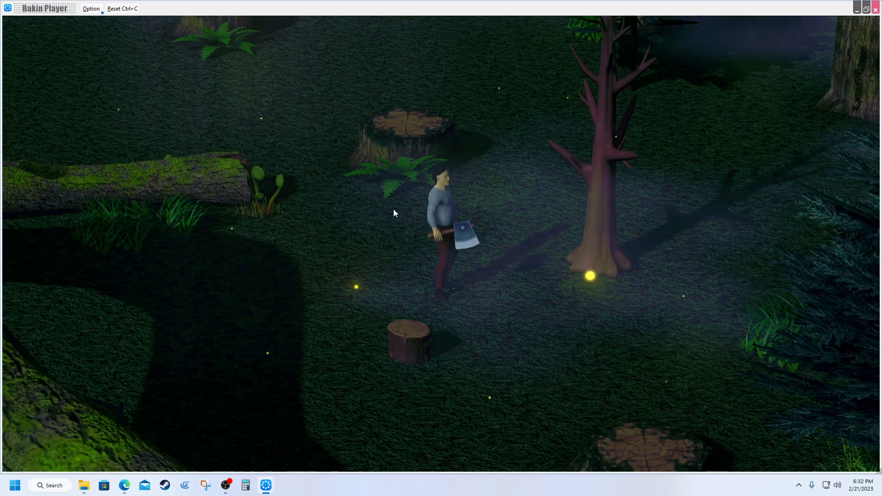
# Walk the player back and forth between the mossy fallen log and the small log to examine how the axe follows the hand.
pyautogui.press('Up')
pyautogui.press('Left')
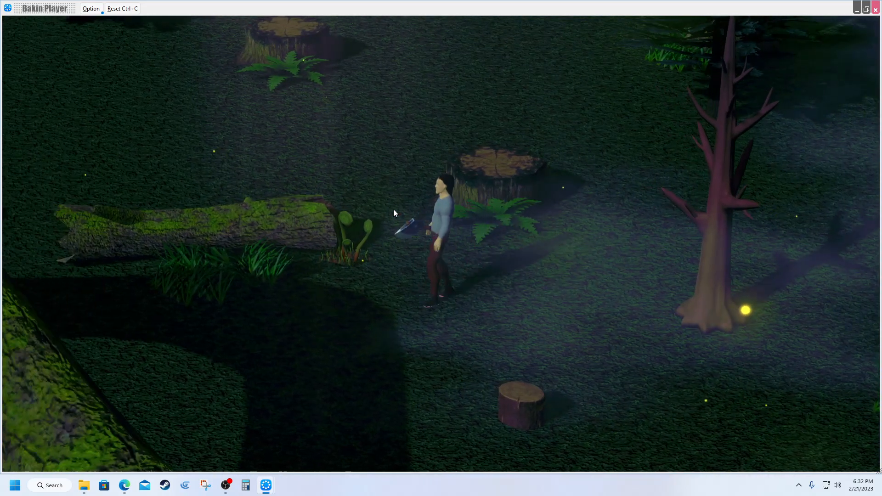
pyautogui.press('Down')
pyautogui.press('Up')
pyautogui.press('Down')
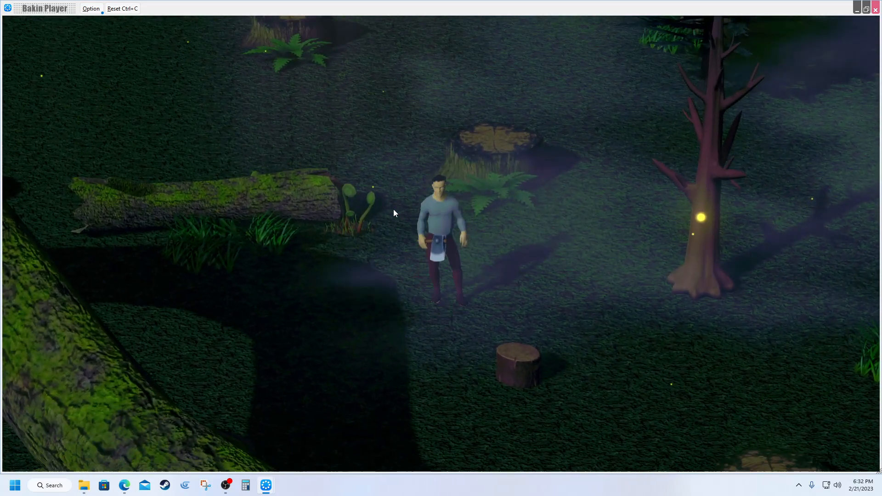
pyautogui.press('Right')
pyautogui.press('Left')
pyautogui.press('Right')
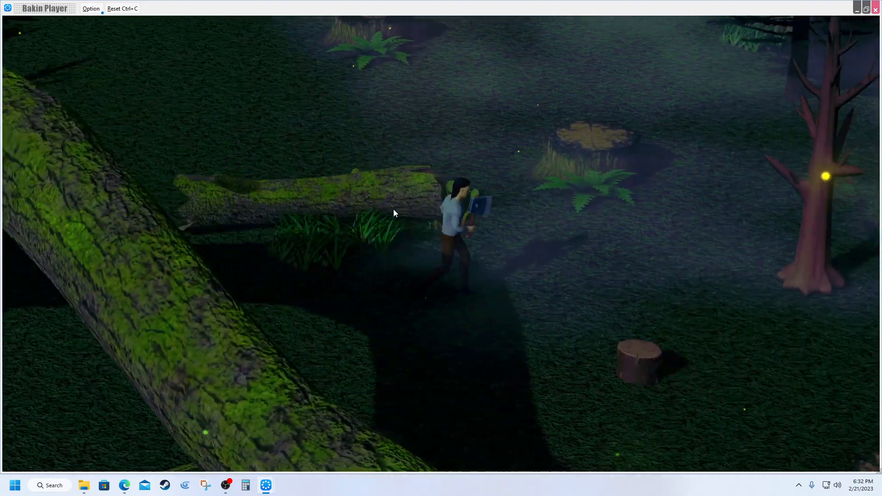
pyautogui.press('Down')
pyautogui.press('Left')
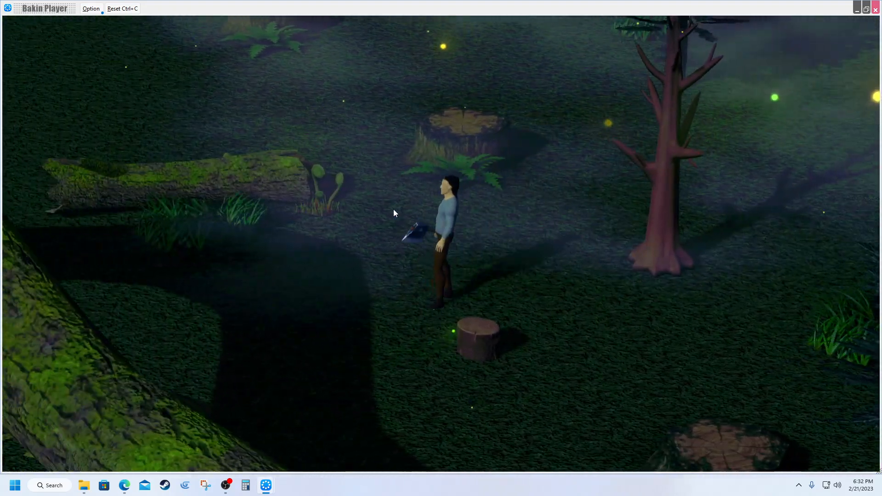
# Turn the player in all four directions just above the small log to check the axe's placement from each side.
pyautogui.press('Right')
pyautogui.press('Up')
pyautogui.press('Left')
pyautogui.press('Up')
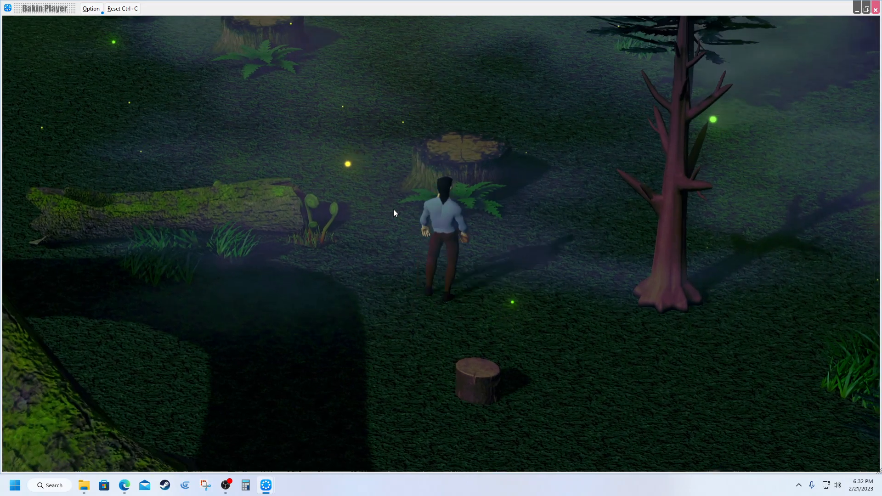
pyautogui.press('Down')
pyautogui.press('Right')
pyautogui.press('Left')
pyautogui.press('Down')
pyautogui.press('Right')
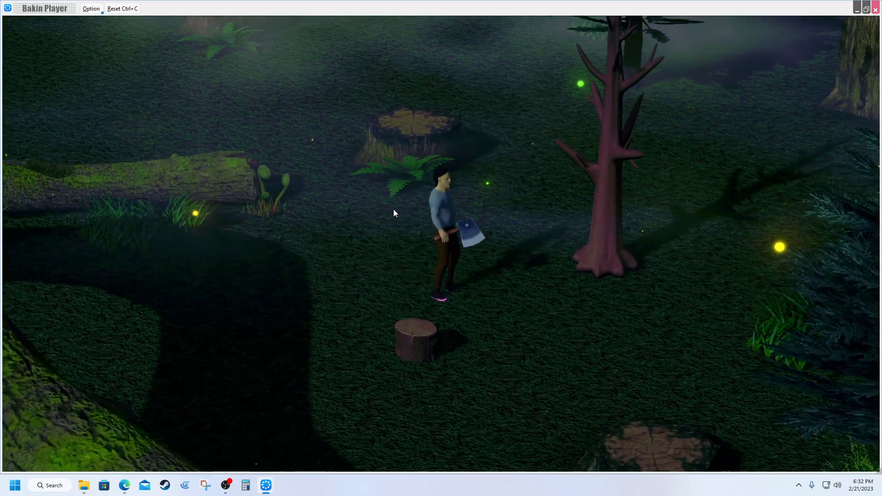
# Walk the player up to the bare tree with the axe in hand and try the action there.
pyautogui.press('space')
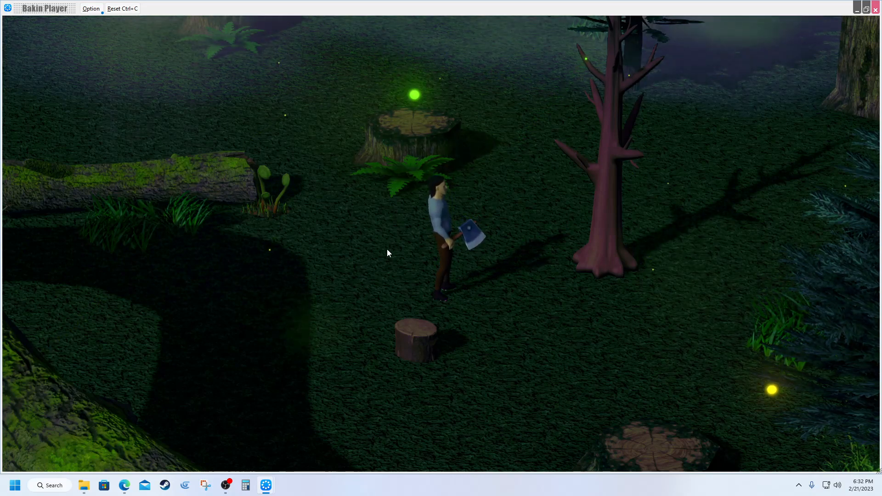
pyautogui.press('Right')
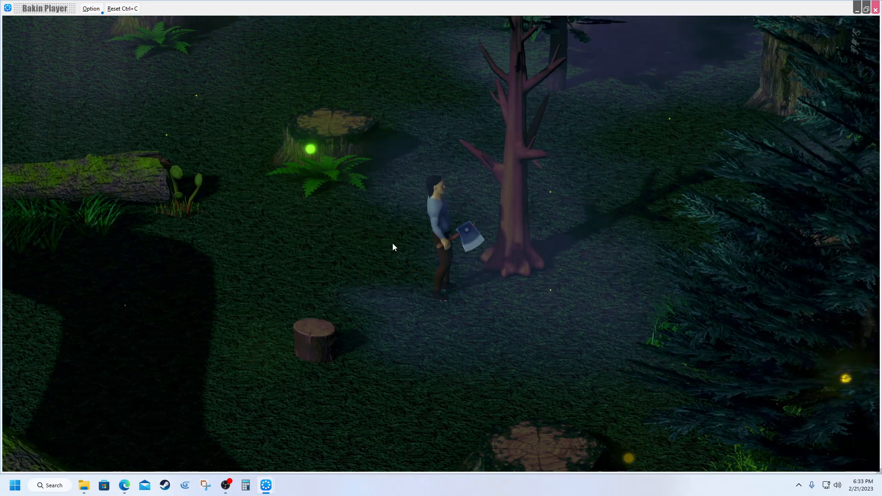
pyautogui.press('Right')
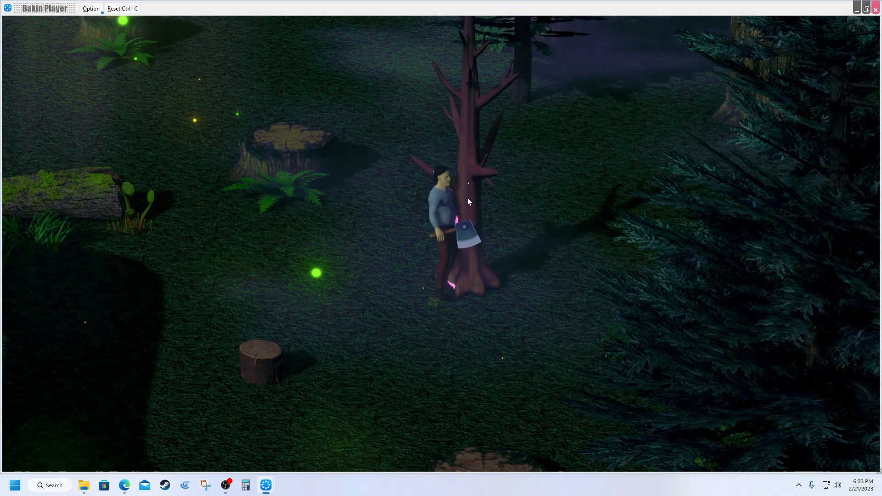
pyautogui.press('space')
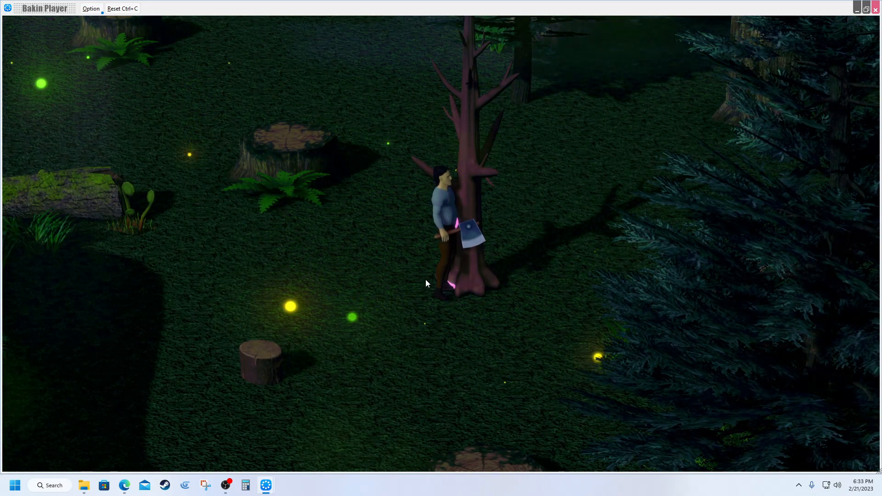